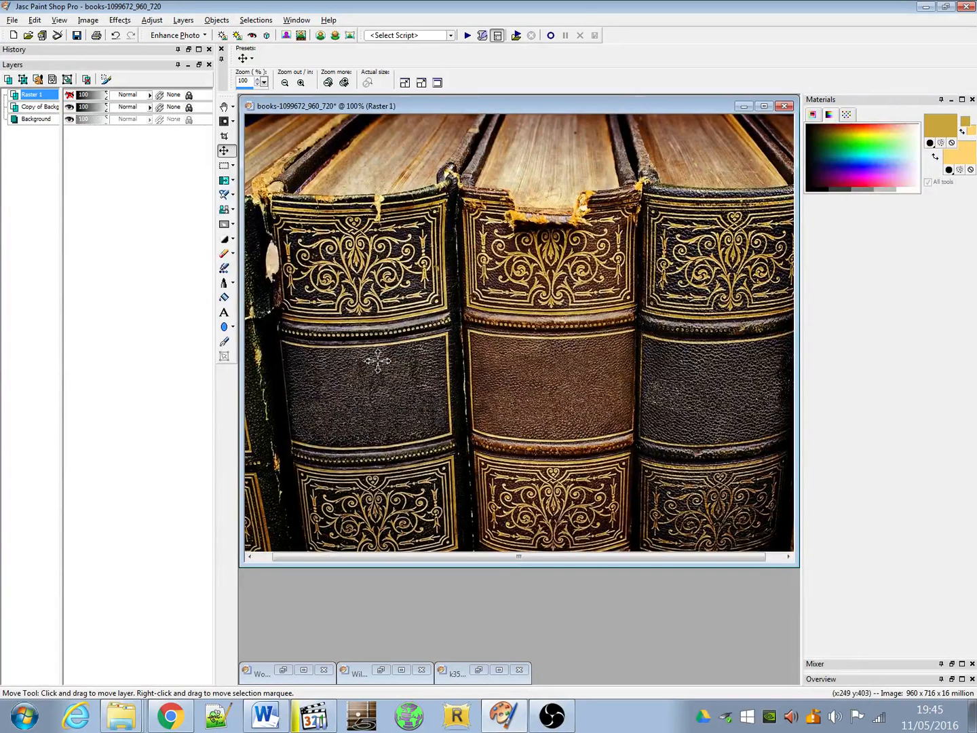
Step: Add the centred two-line text "Tale of / two cities" and place it on the blank panel of the middle book's spine
left_click(225, 314)
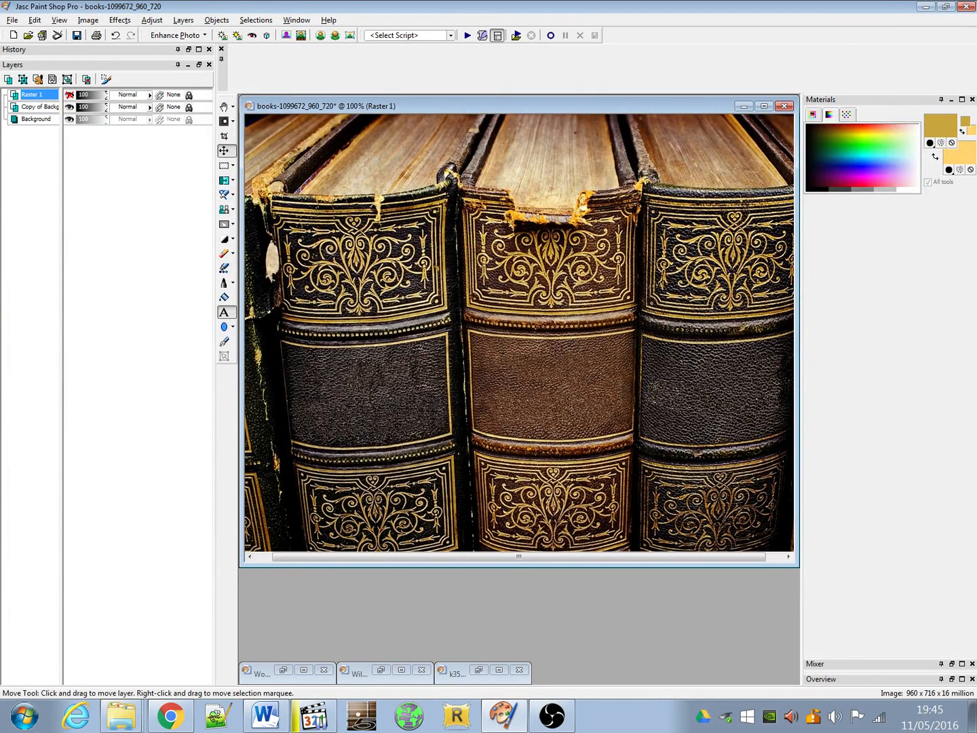
left_click(501, 367)
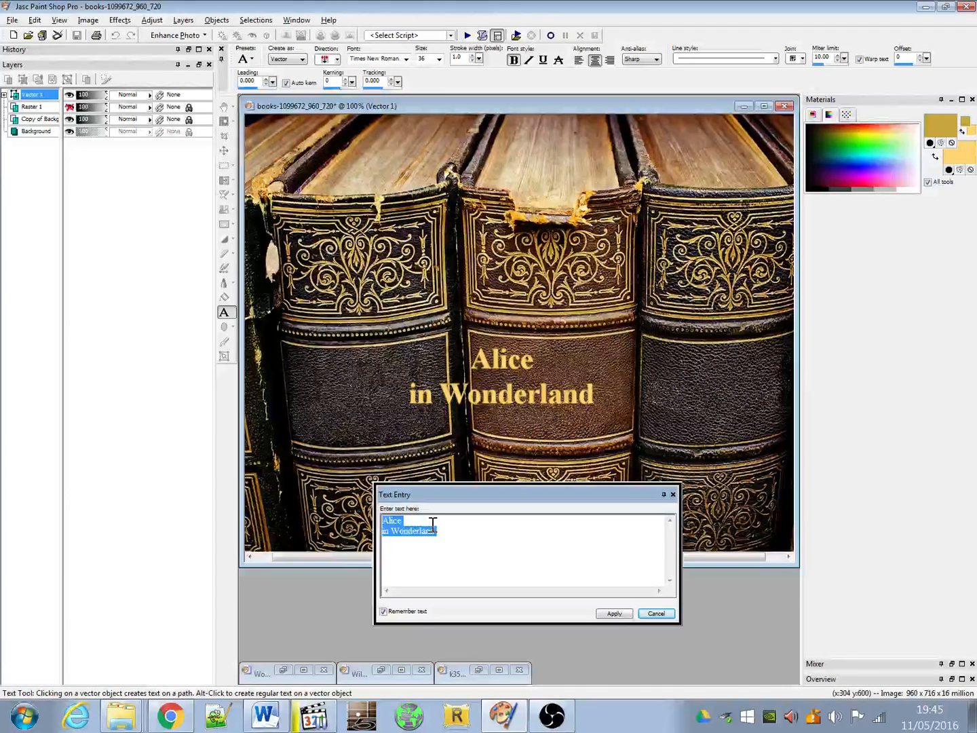
type("T")
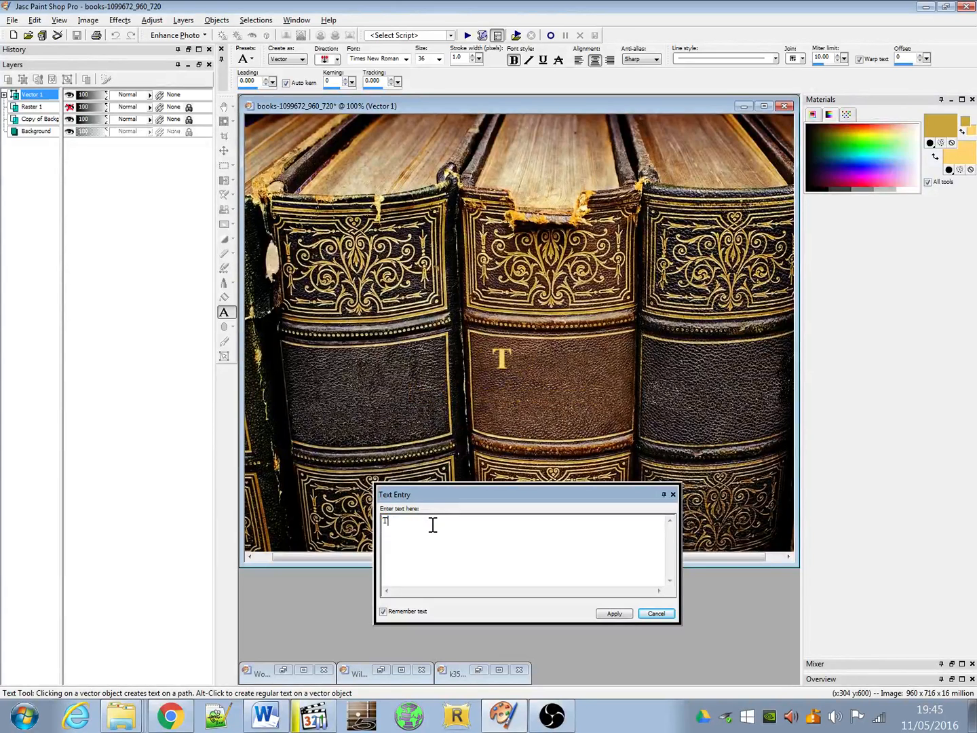
type("ale of ")
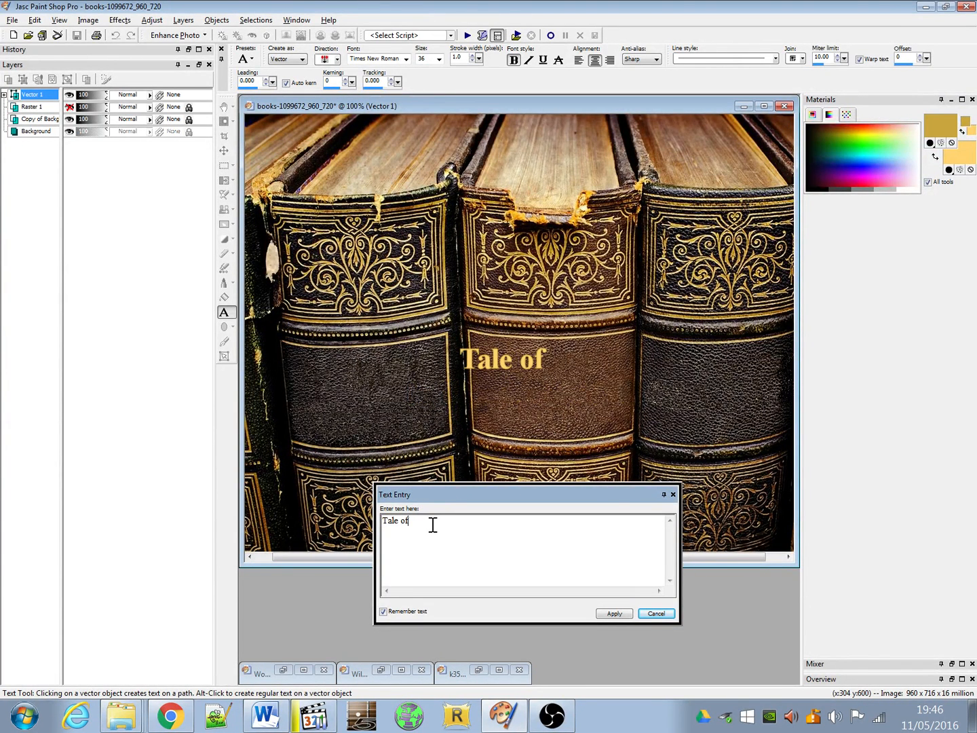
type("two cities")
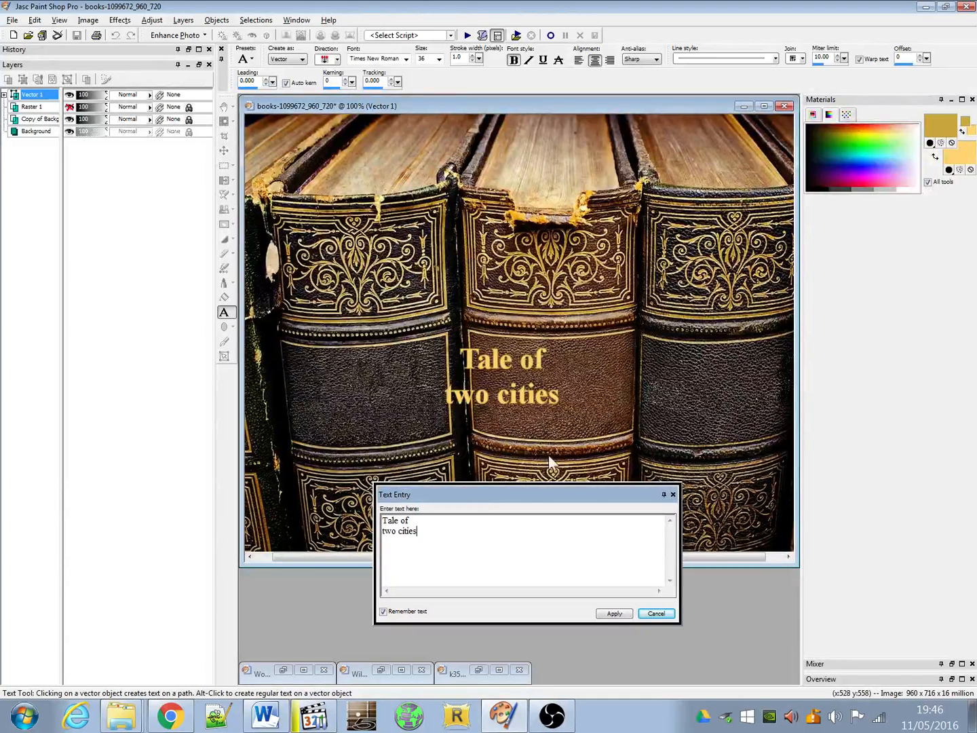
left_click(606, 614)
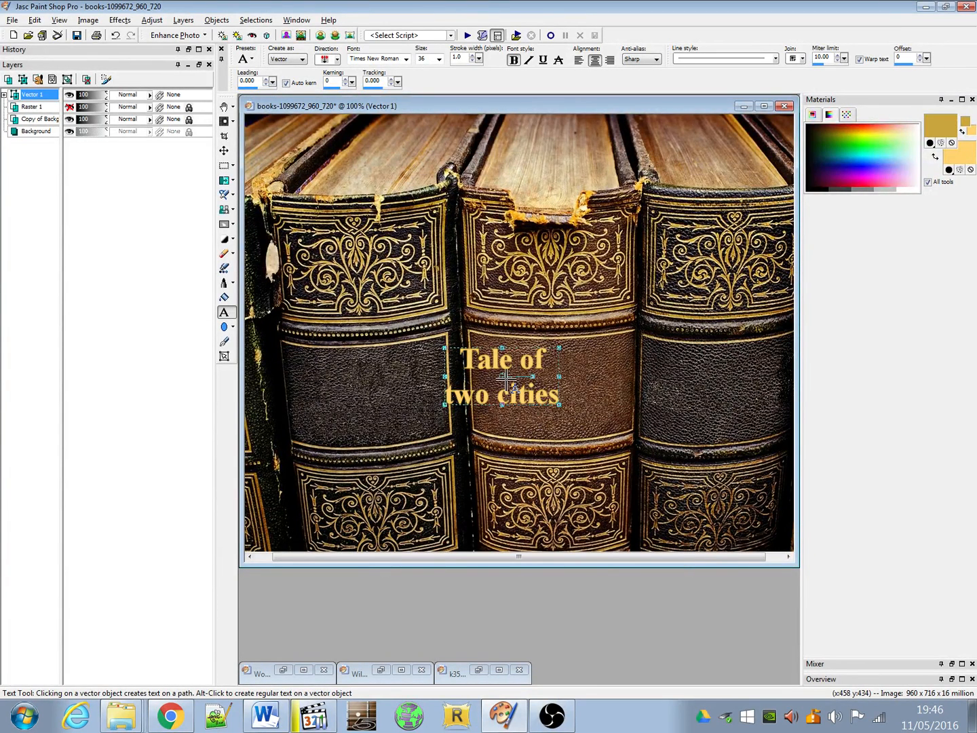
left_click_drag(502, 375, 552, 387)
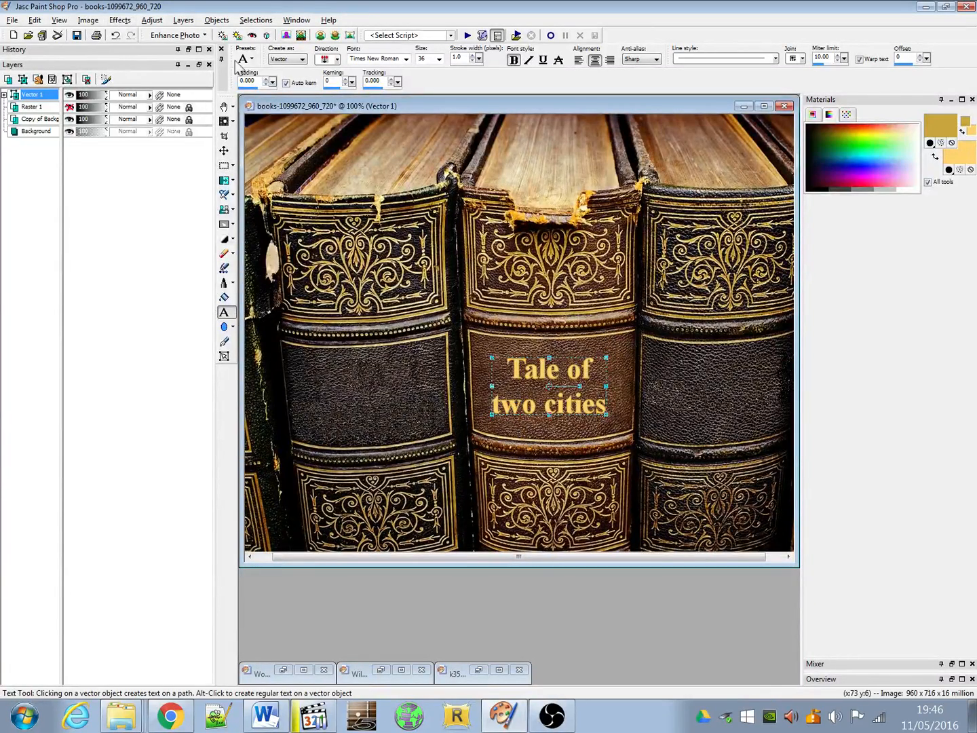
Step: Apply the Chrome effect to the title as a raster layer, with the gold colour R 212, G 162, B 65 sampled from the spine decoration
left_click(120, 20)
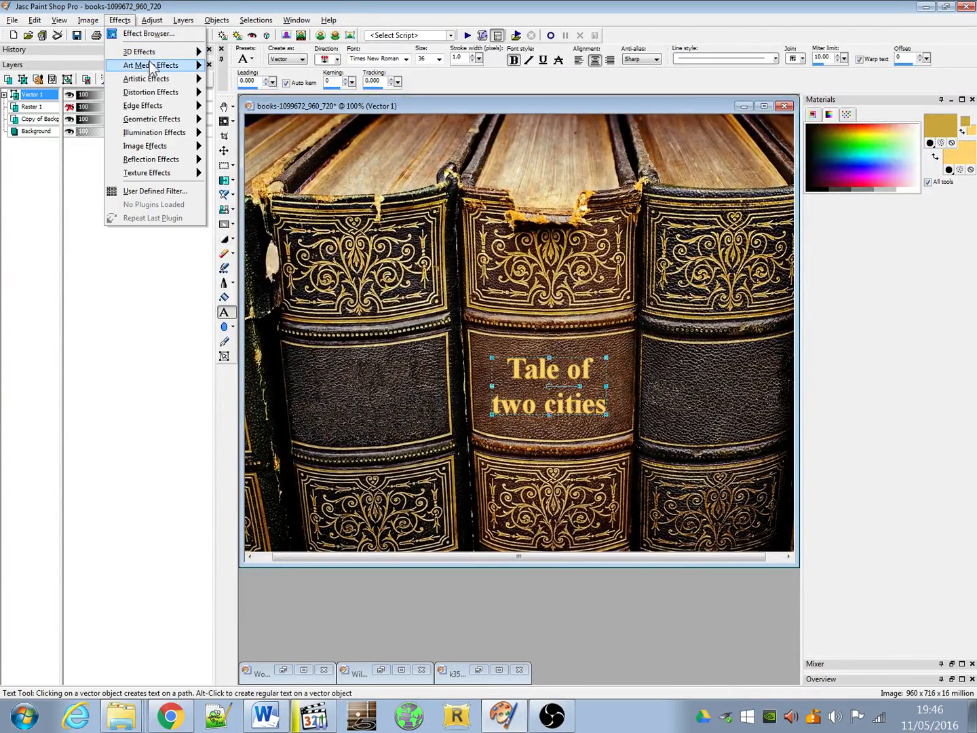
mouse_move(150, 66)
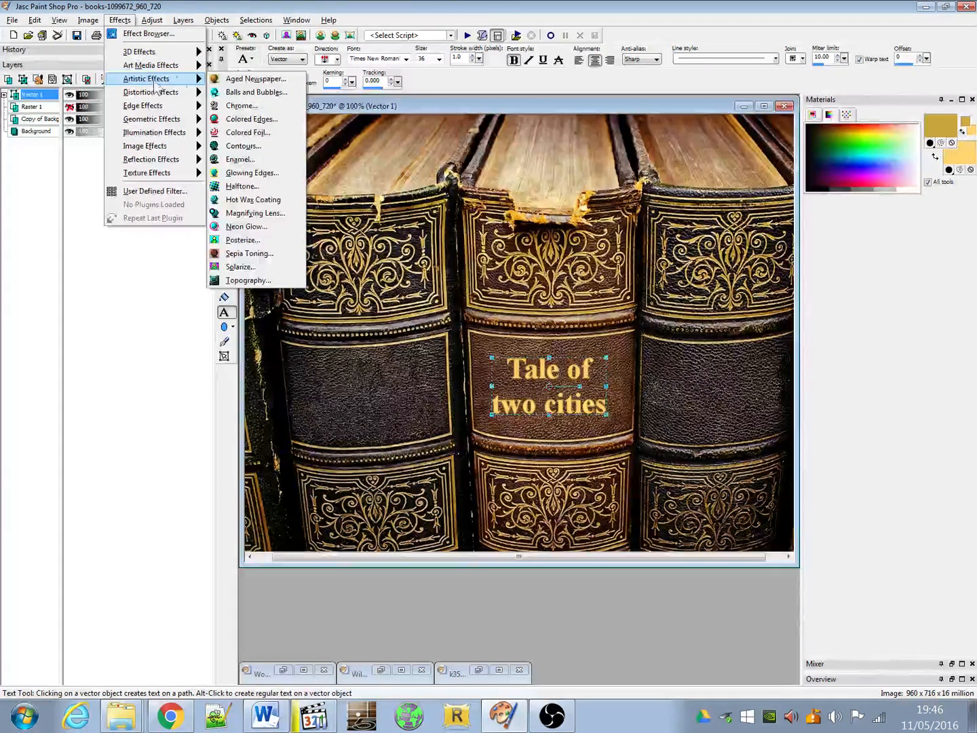
left_click(237, 107)
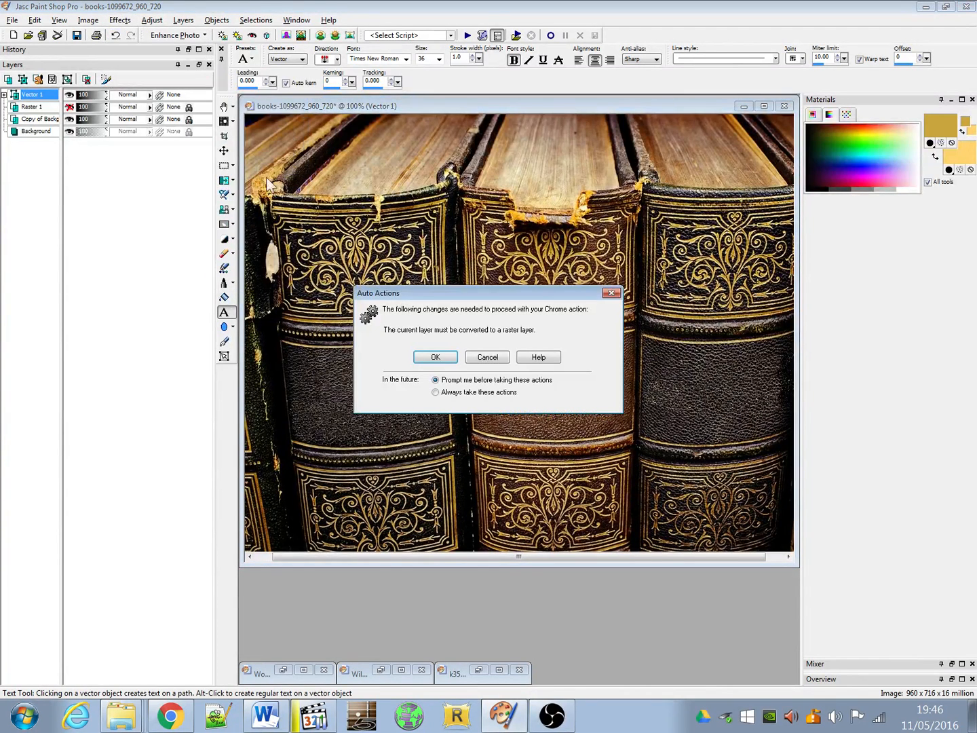
left_click(436, 357)
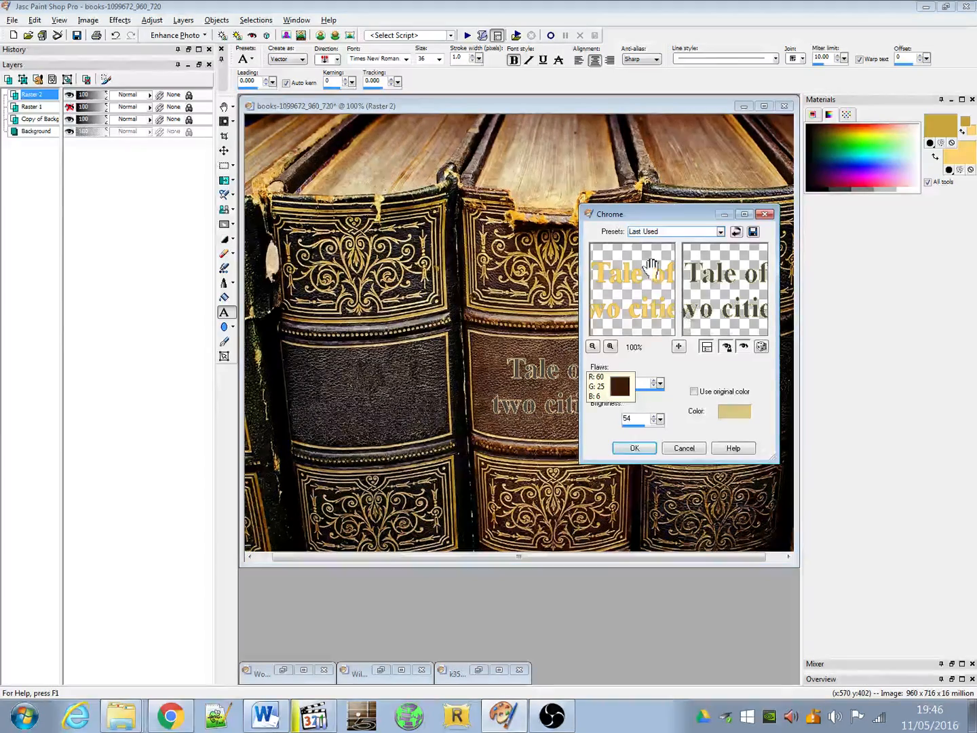
left_click_drag(667, 210, 497, 197)
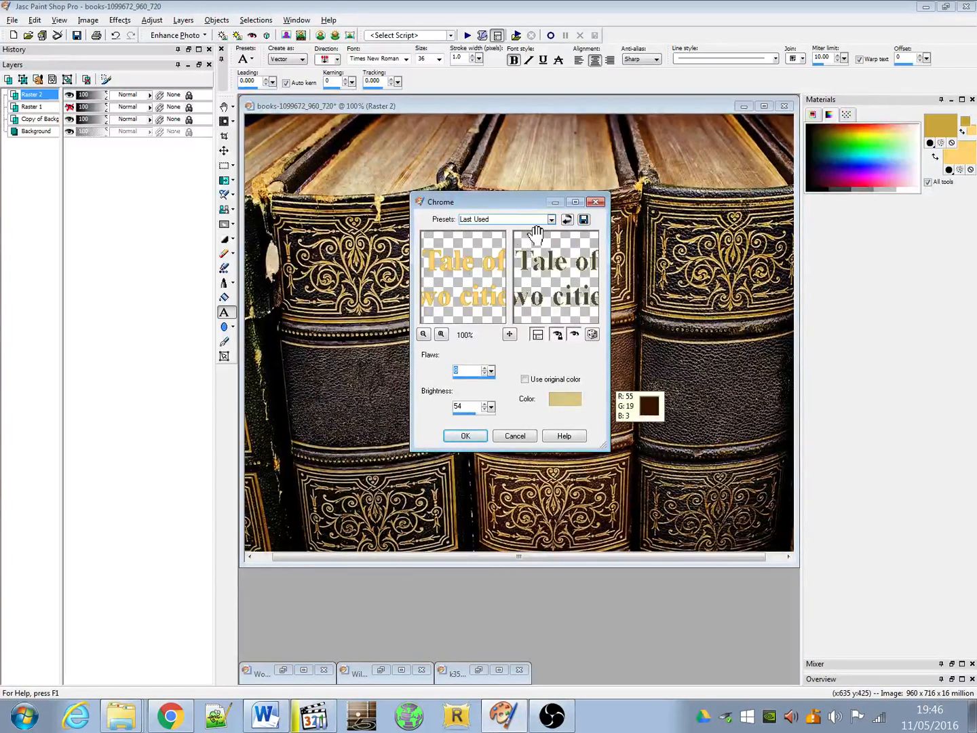
left_click(573, 398)
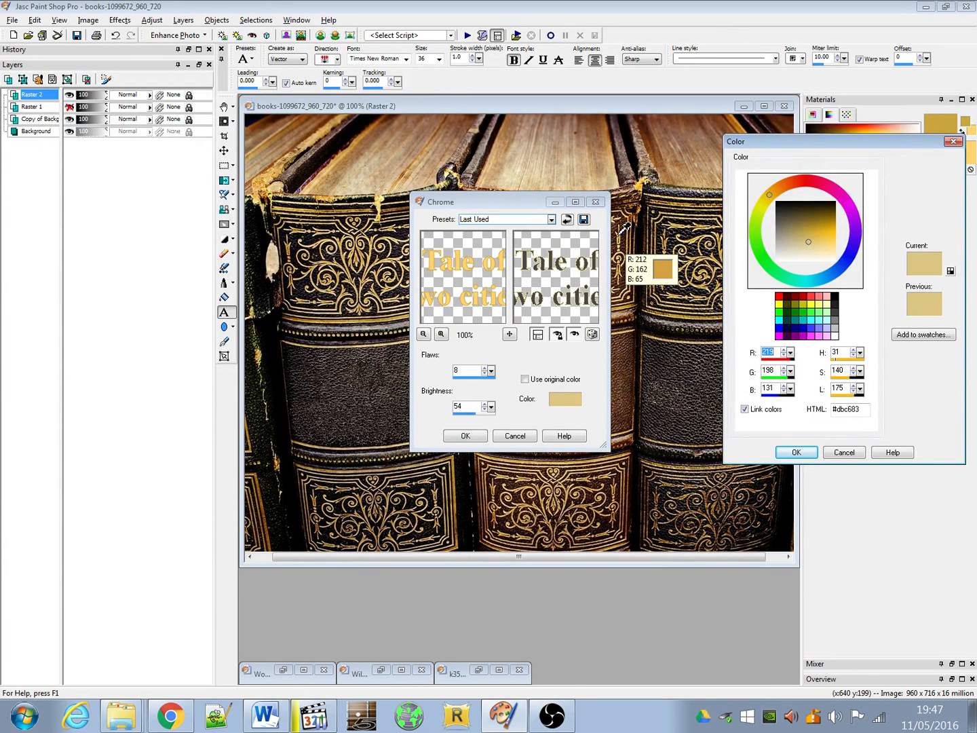
left_click(620, 235)
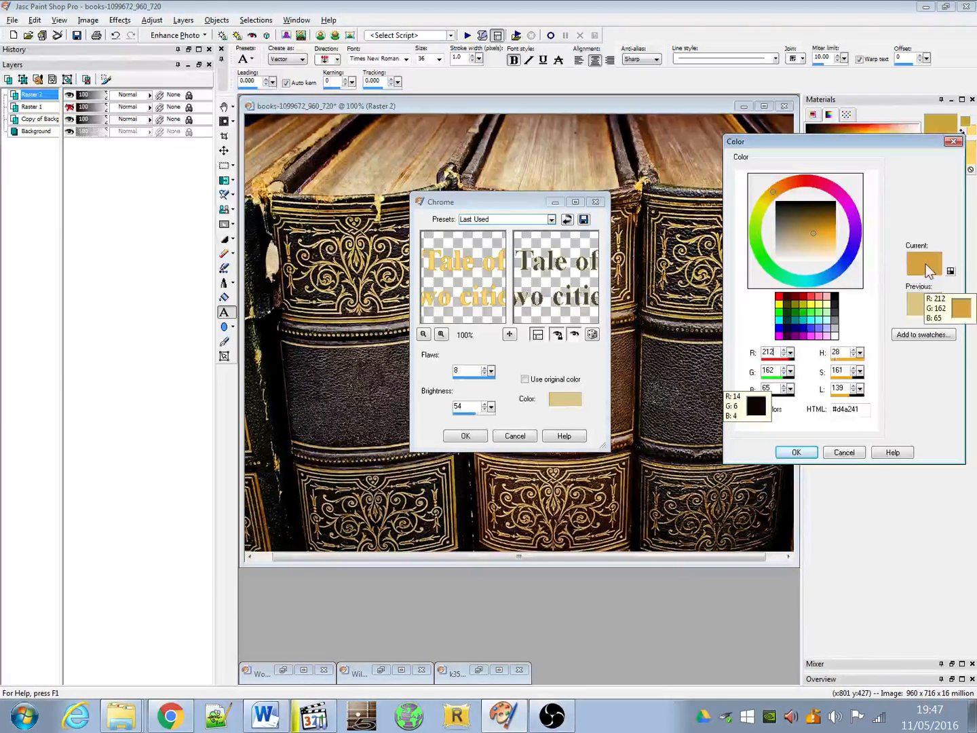
left_click(795, 451)
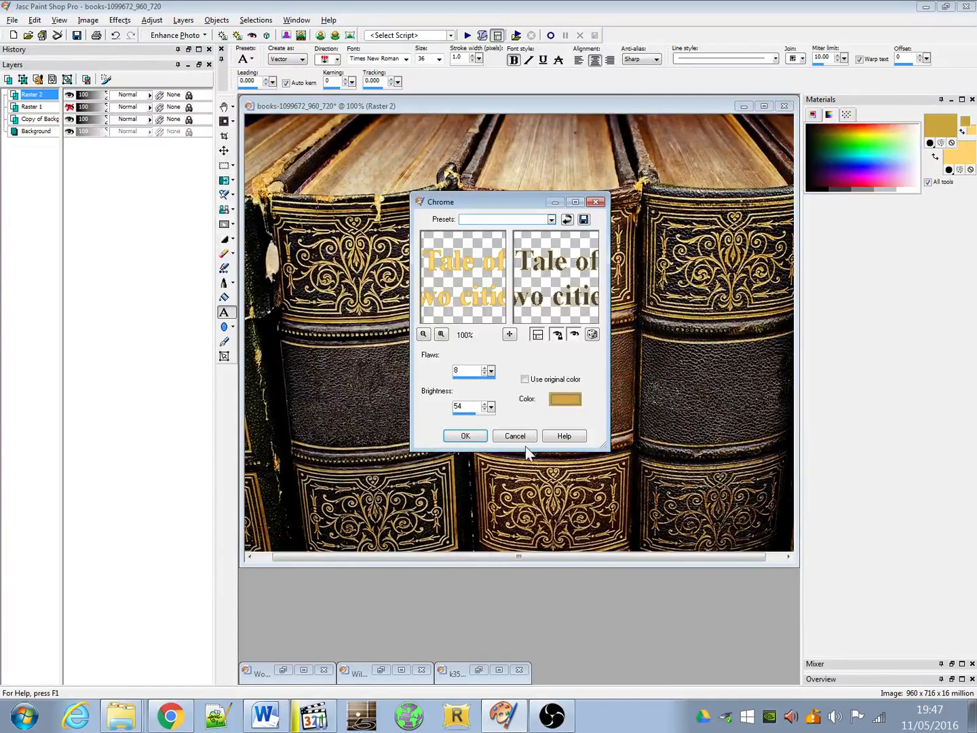
left_click(466, 435)
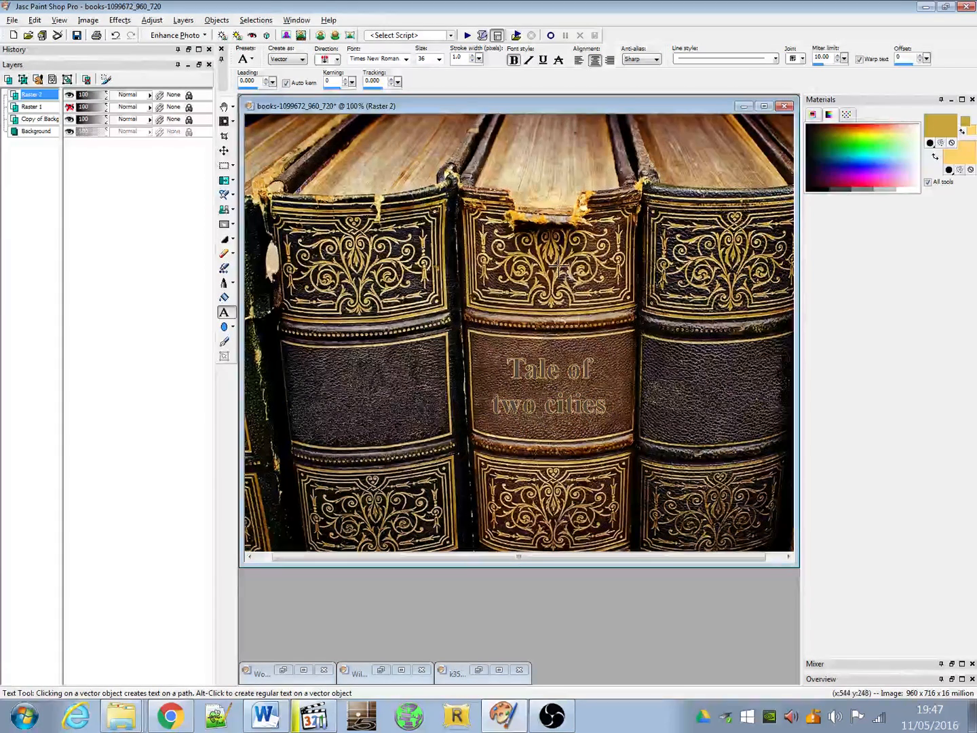
Step: Undo the Chrome effect, restart it on the title as a raster layer, and try flaws 3 before setting flaws to 8
left_click(115, 36)
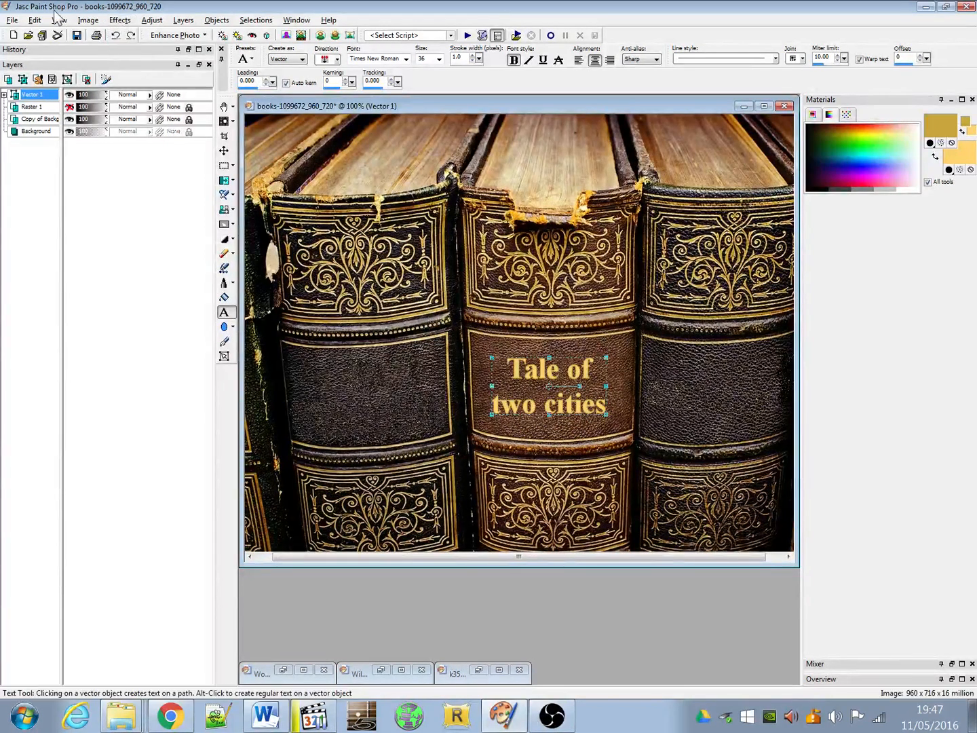
left_click(119, 21)
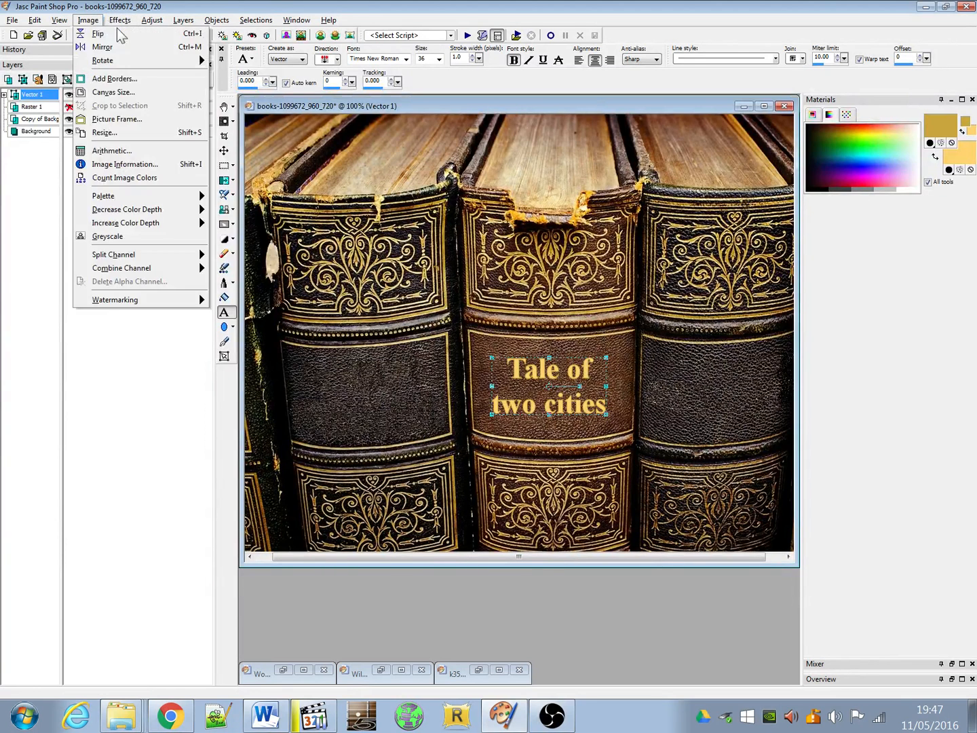
mouse_move(162, 83)
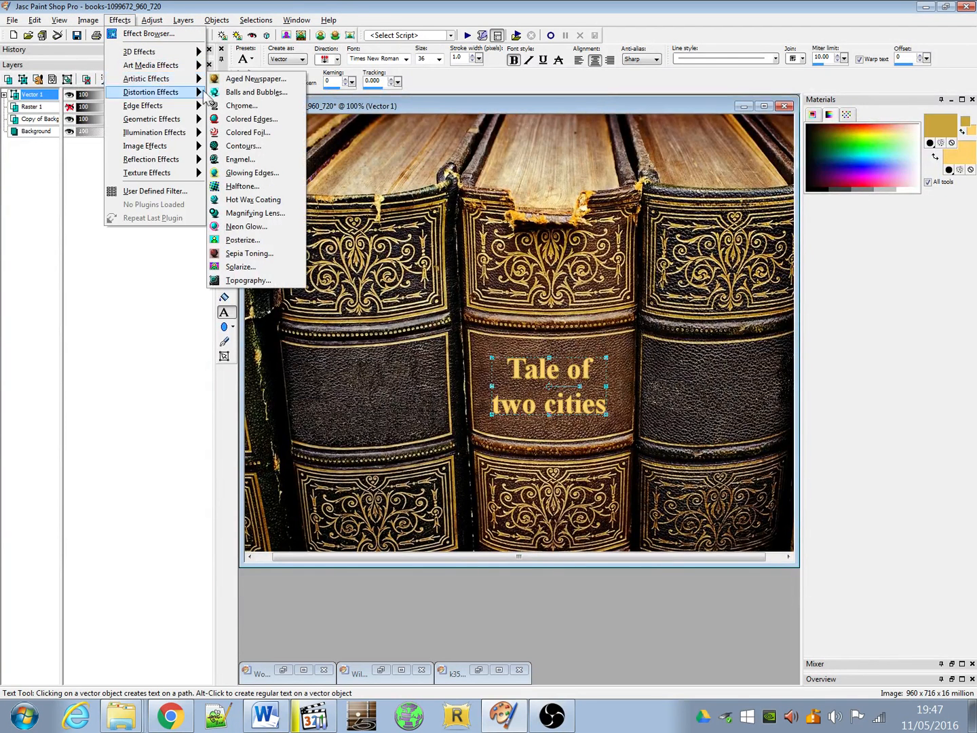
left_click(239, 105)
left_click(435, 357)
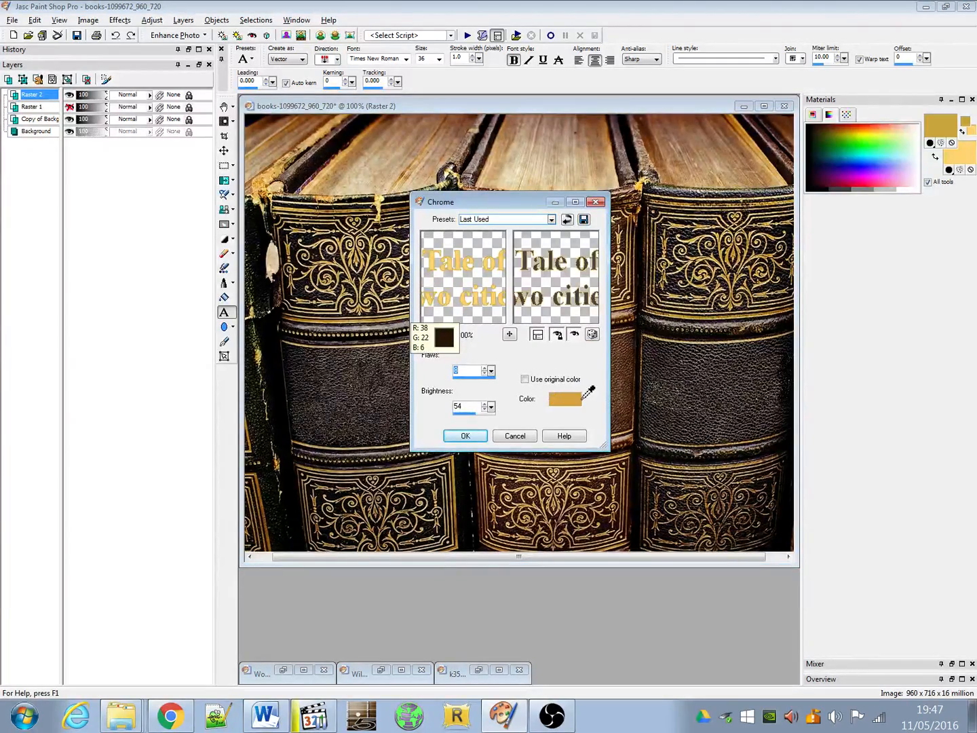
left_click_drag(531, 199, 846, 251)
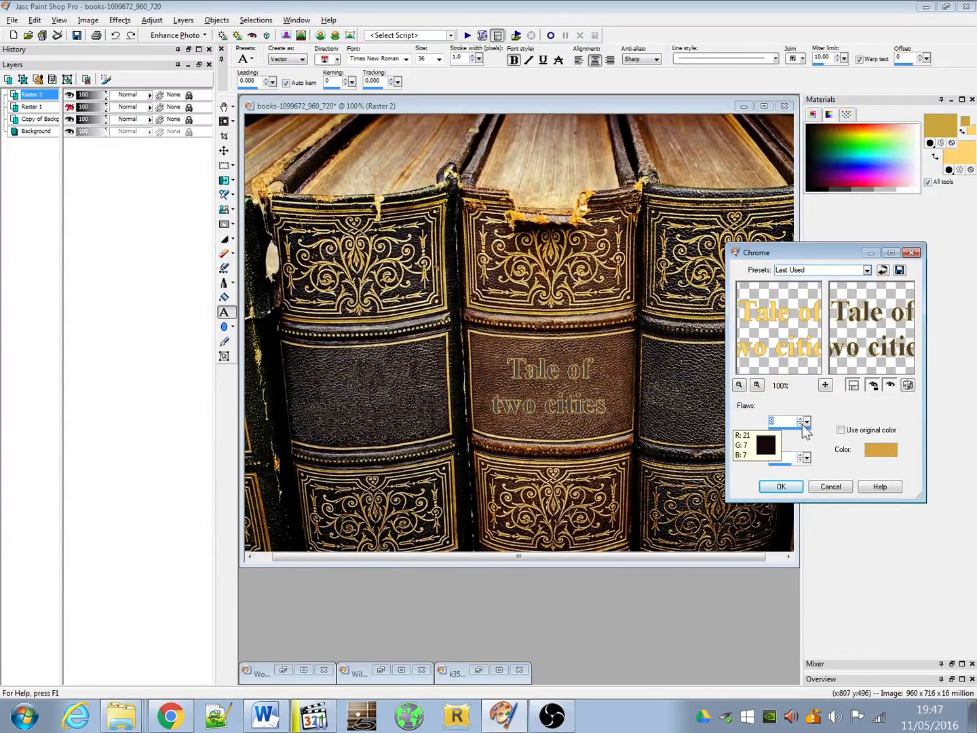
left_click_drag(807, 424, 764, 443)
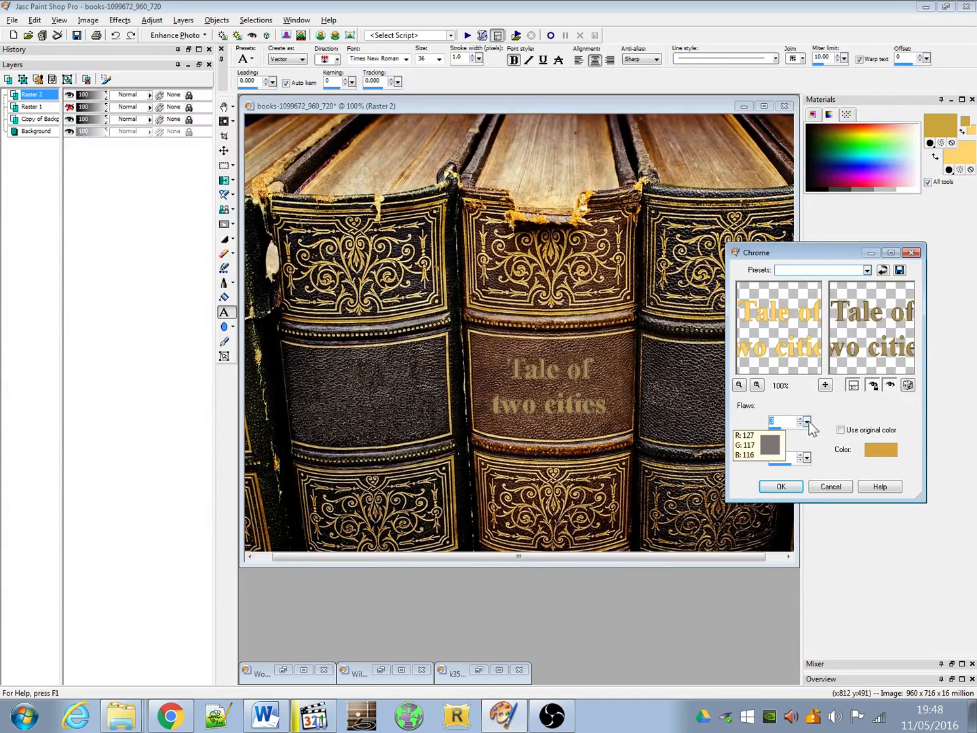
left_click_drag(807, 426, 868, 435)
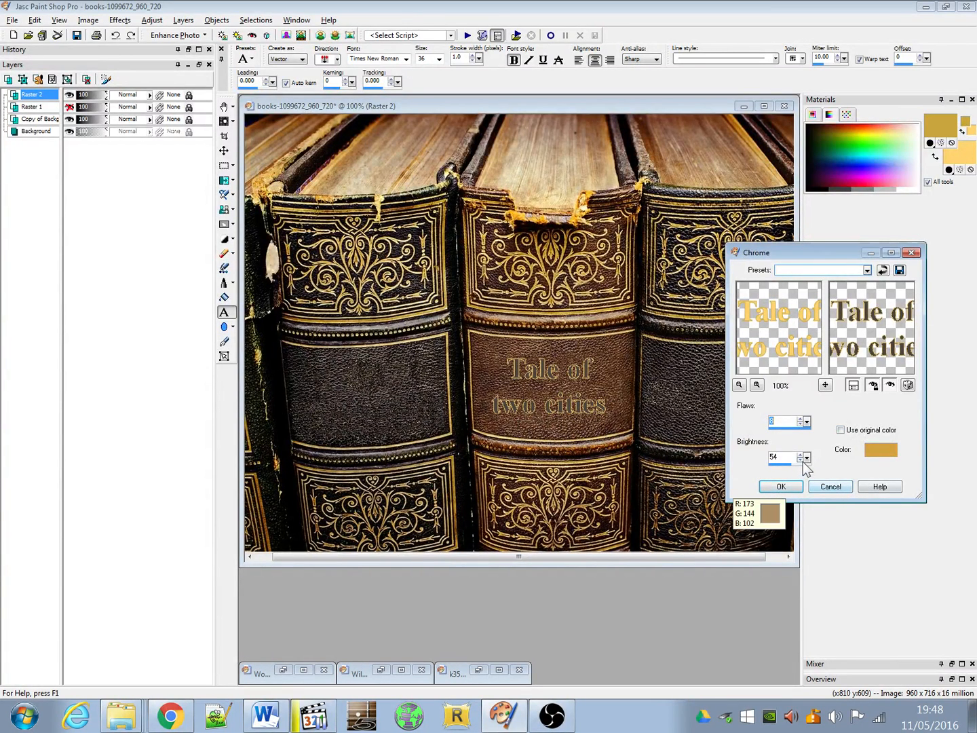
Step: Raise the Chrome effect's brightness to 77 and apply it to the title
left_click_drag(807, 461, 867, 462)
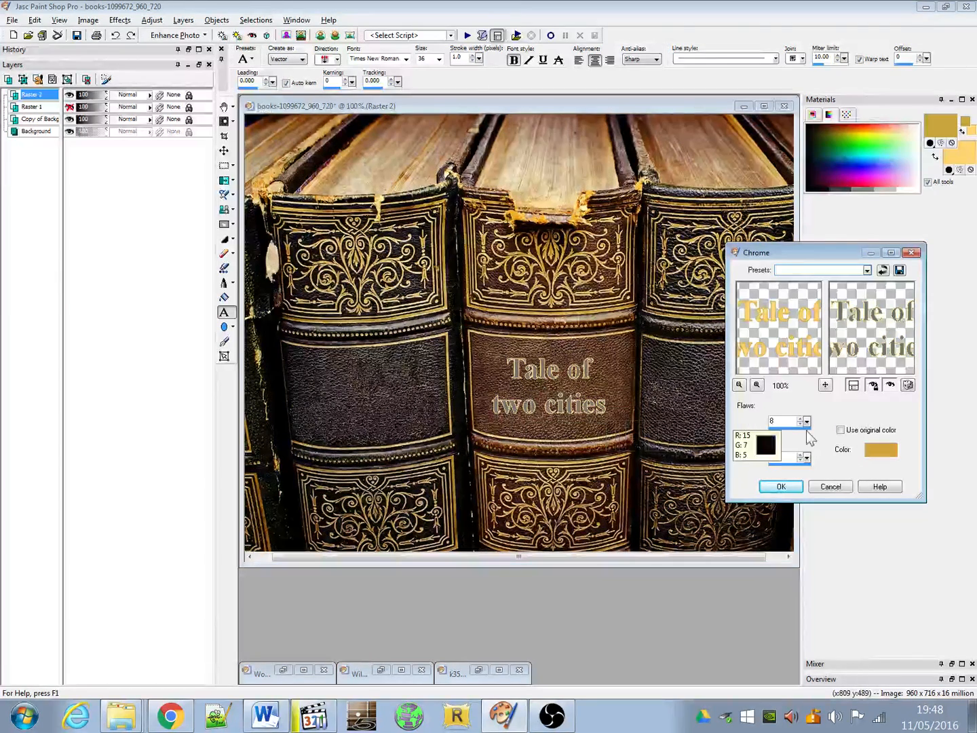
mouse_move(808, 463)
left_mouse_down()
mouse_move(769, 469)
mouse_move(813, 466)
left_mouse_up()
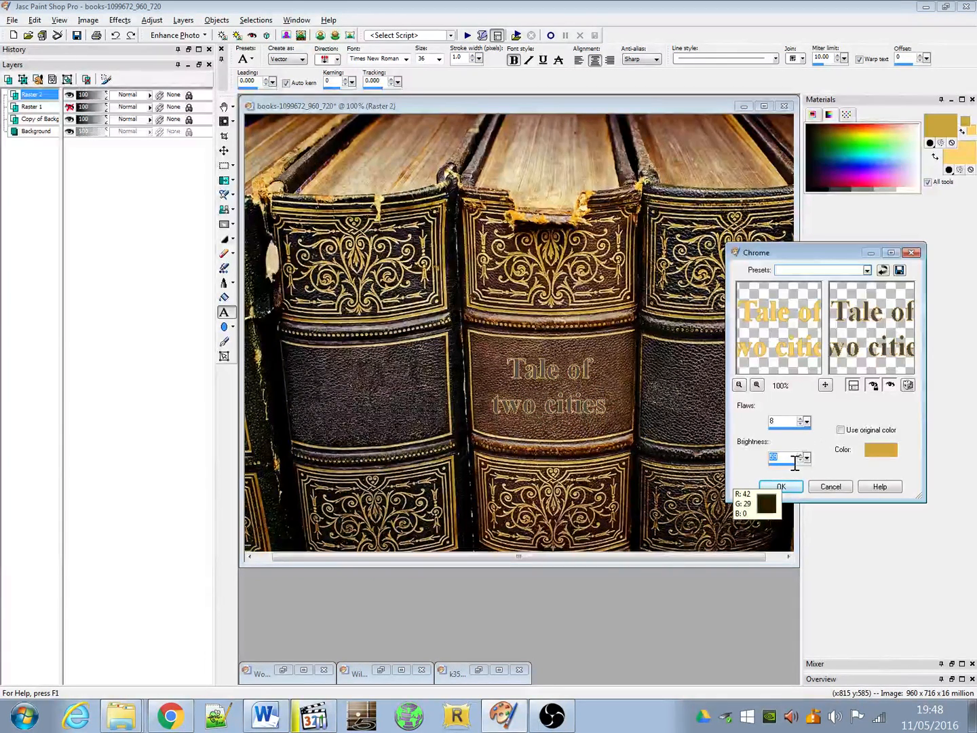
mouse_move(807, 458)
left_mouse_down()
mouse_move(813, 468)
mouse_move(810, 458)
left_mouse_up()
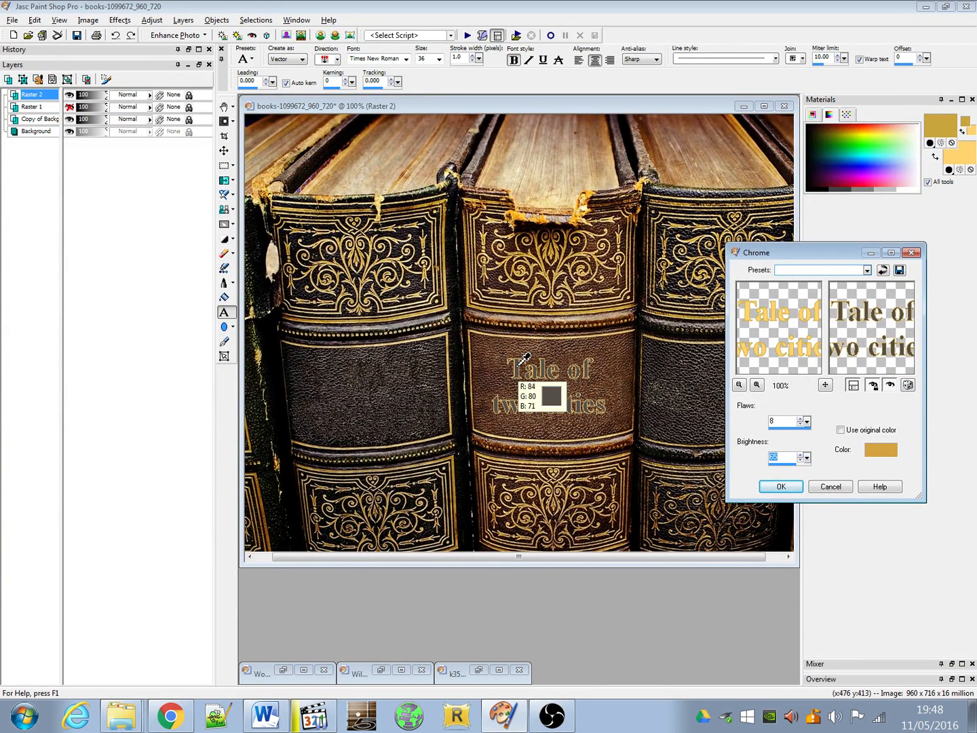
left_click(807, 459)
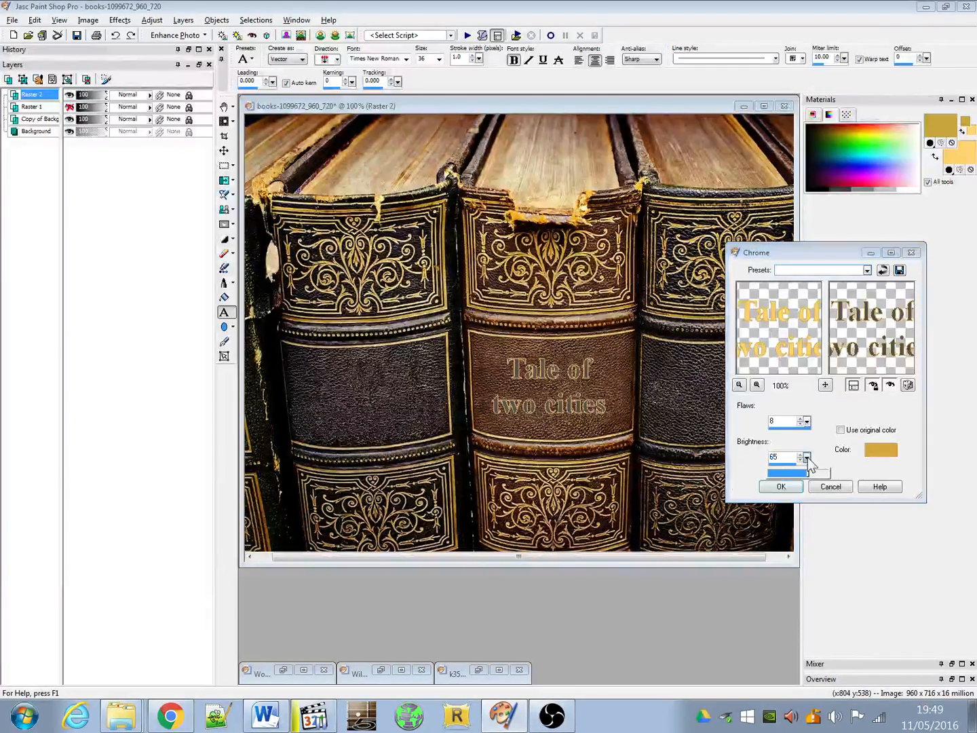
left_click_drag(811, 456, 815, 458)
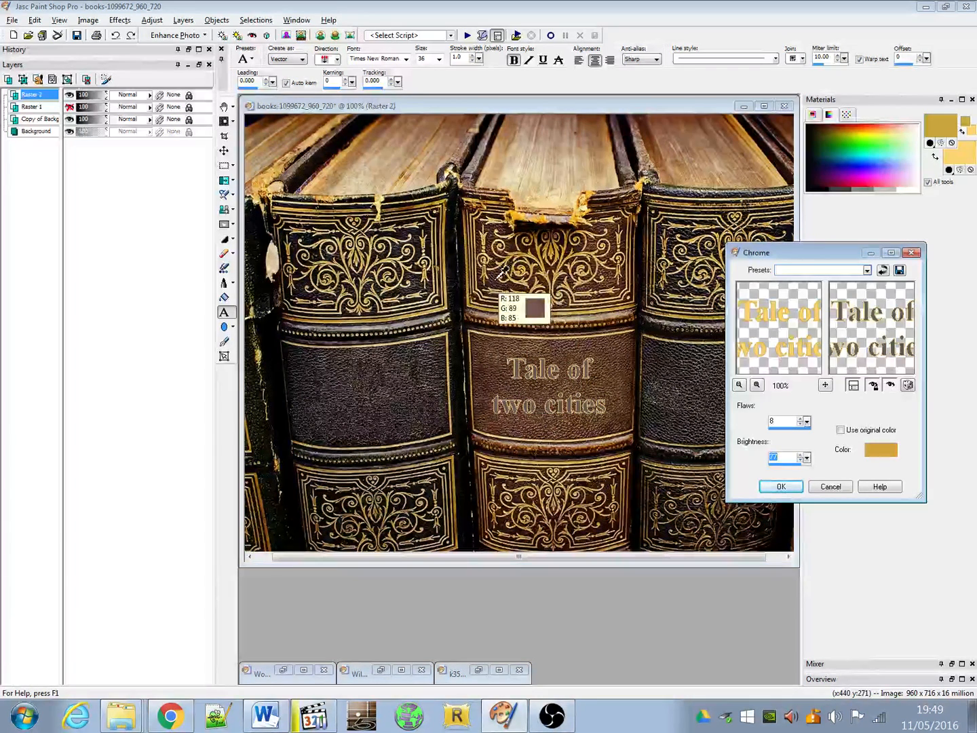
left_click(778, 487)
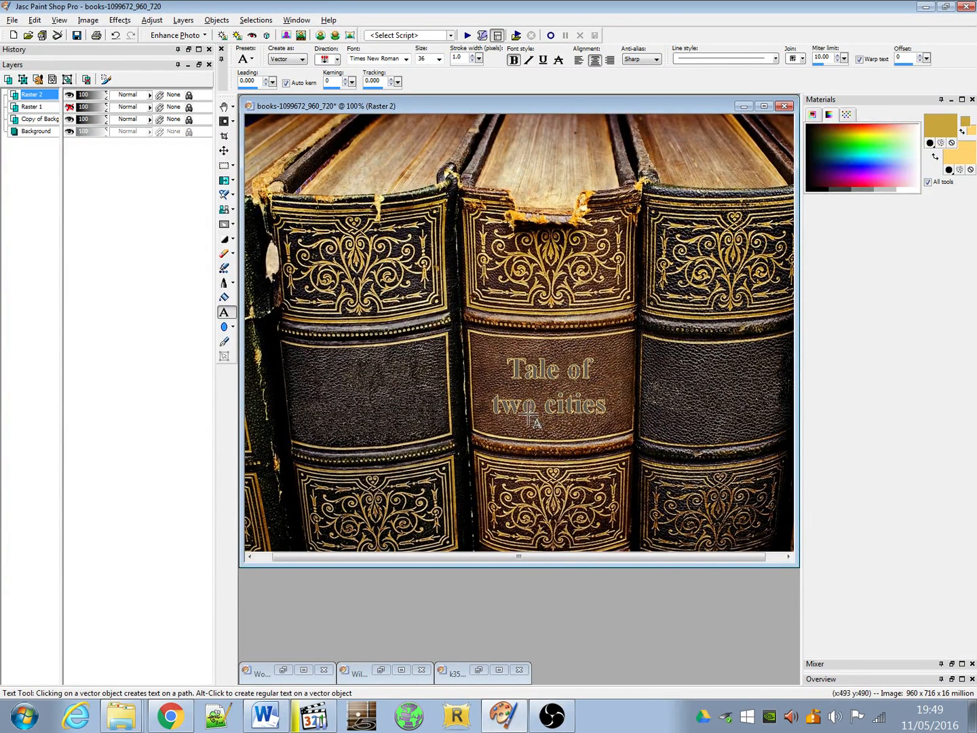
Step: Bend the middle book's title with a 4 by 4 Mesh Warp, lowering the mesh points through and below it to follow the spine's curve
left_click(232, 122)
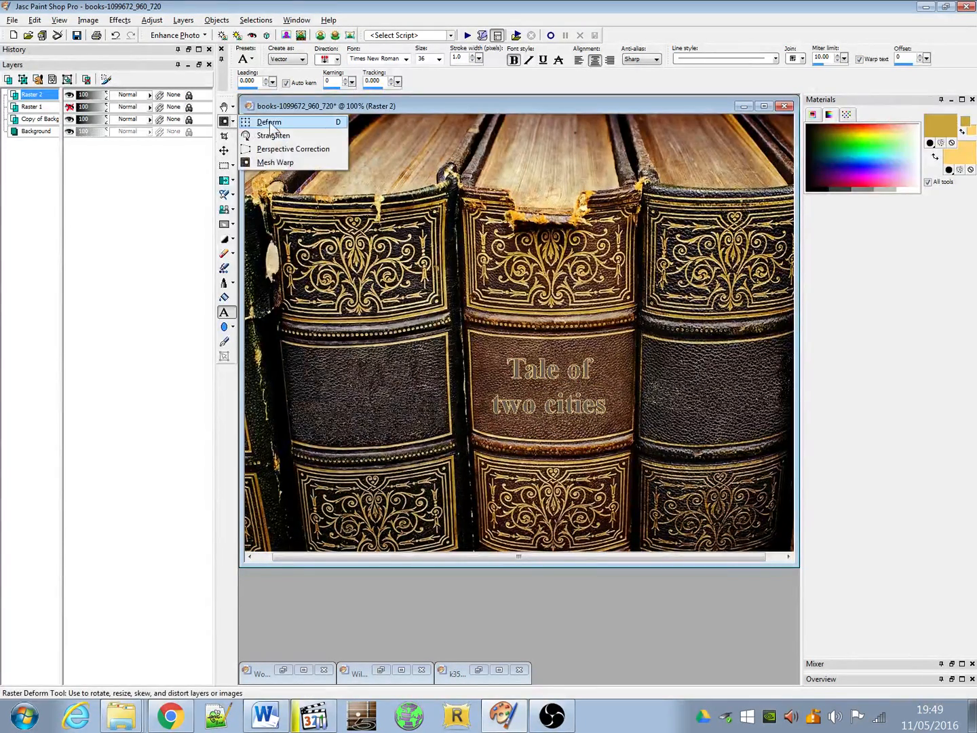
left_click(268, 120)
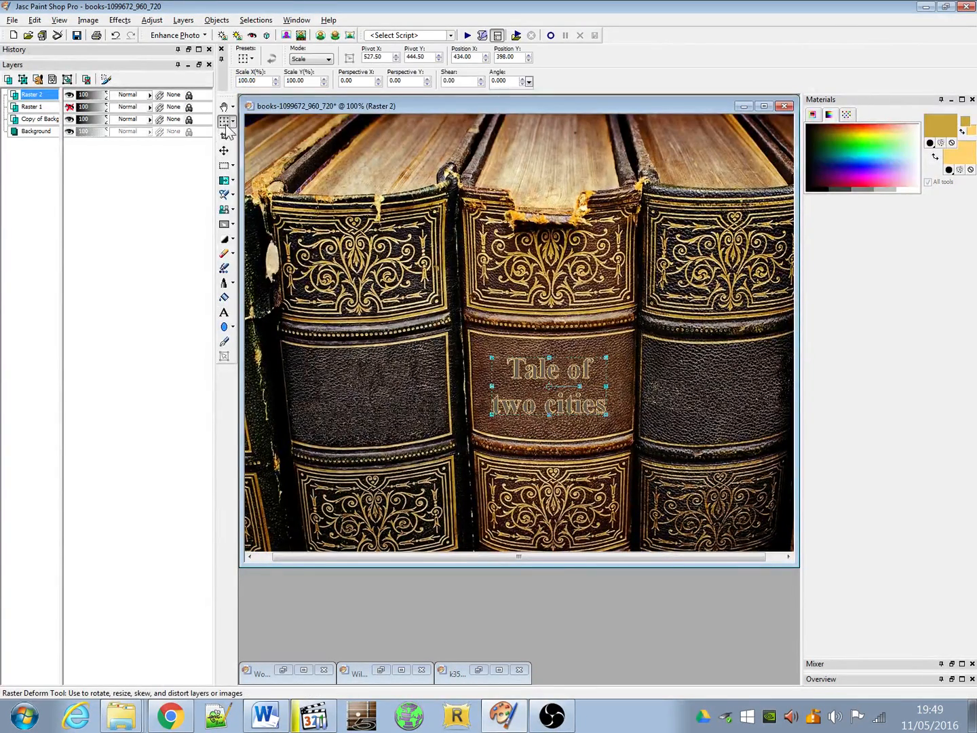
left_click(233, 124)
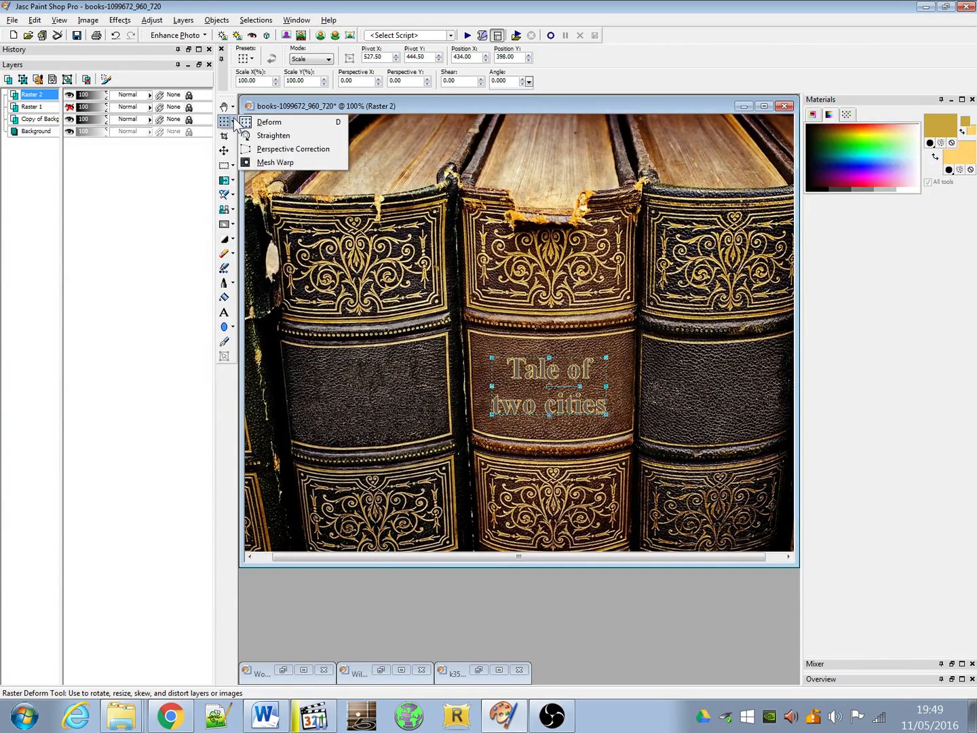
left_click(288, 162)
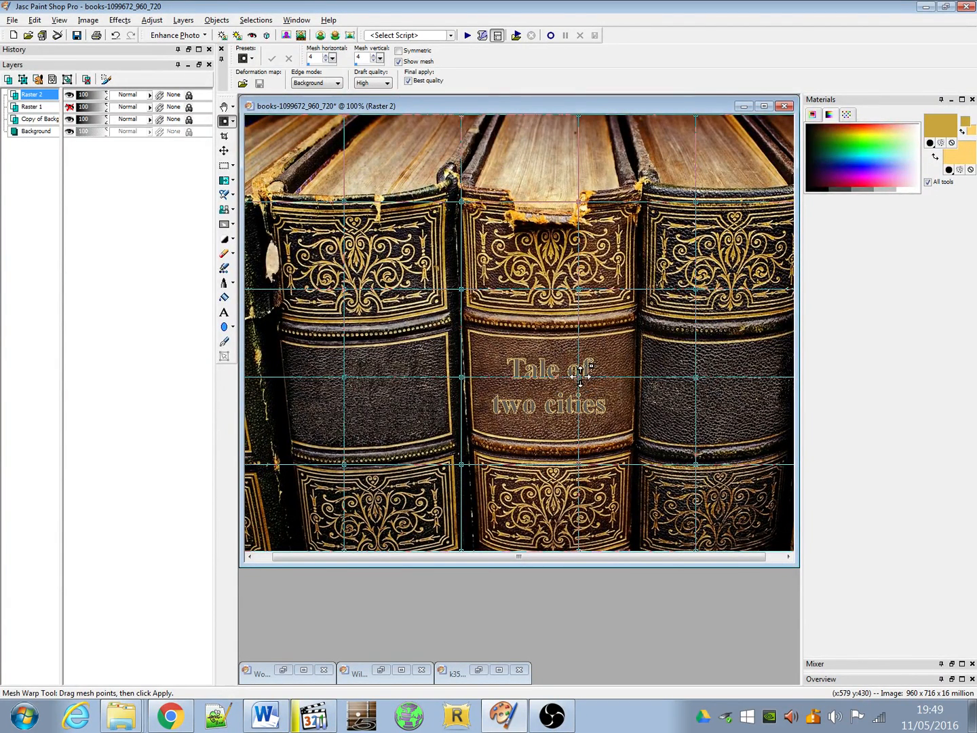
left_click_drag(581, 376, 577, 386)
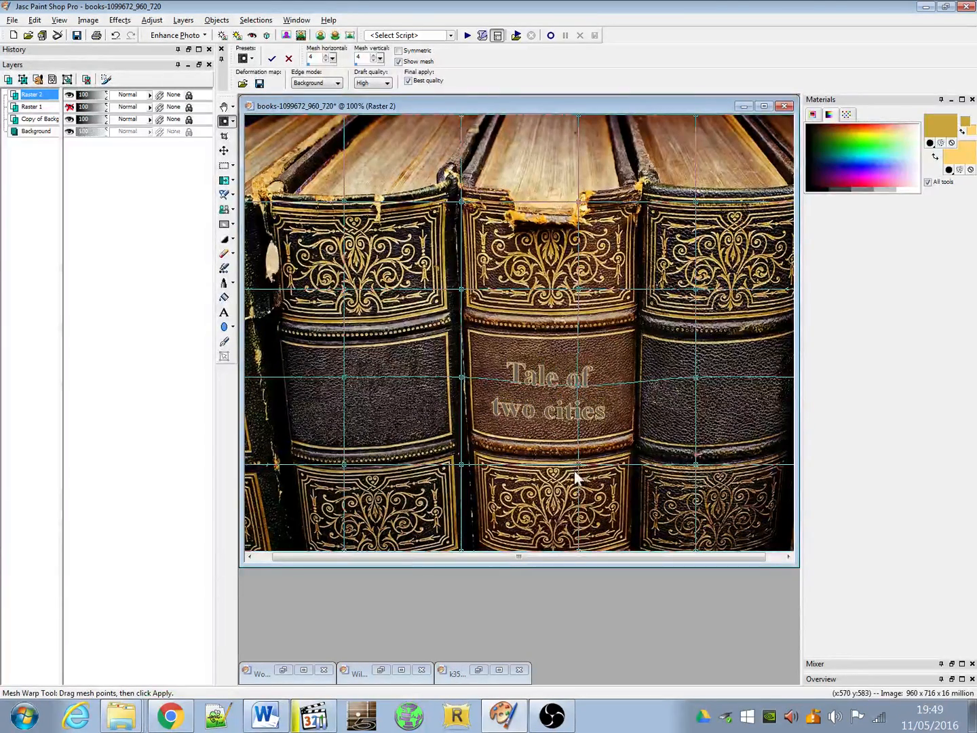
left_click_drag(577, 466, 578, 474)
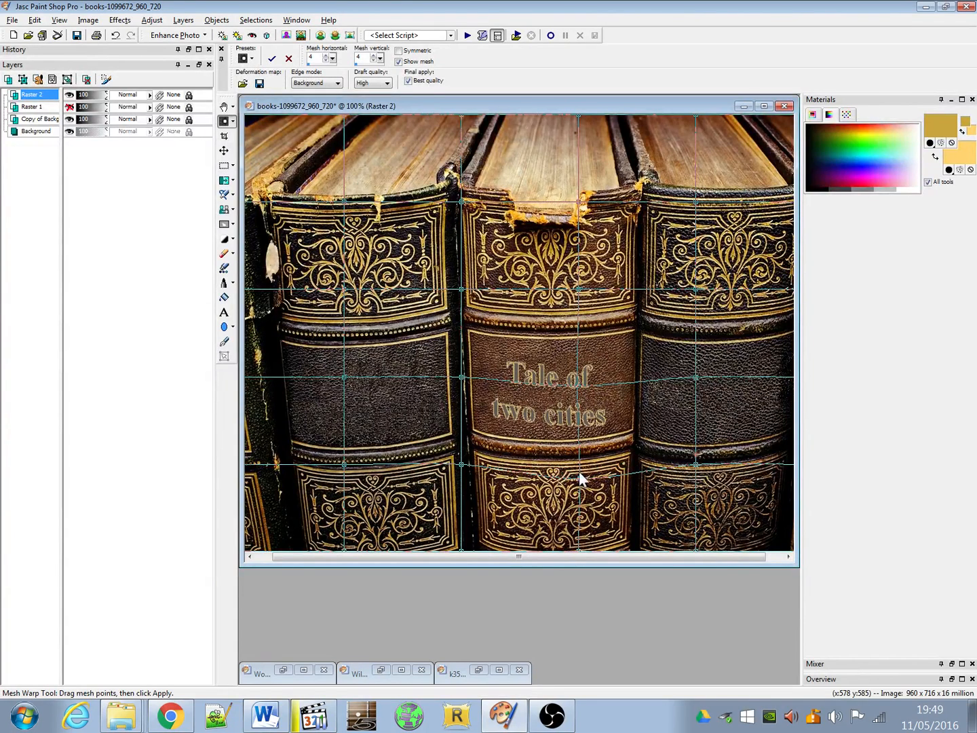
left_click_drag(580, 474, 579, 470)
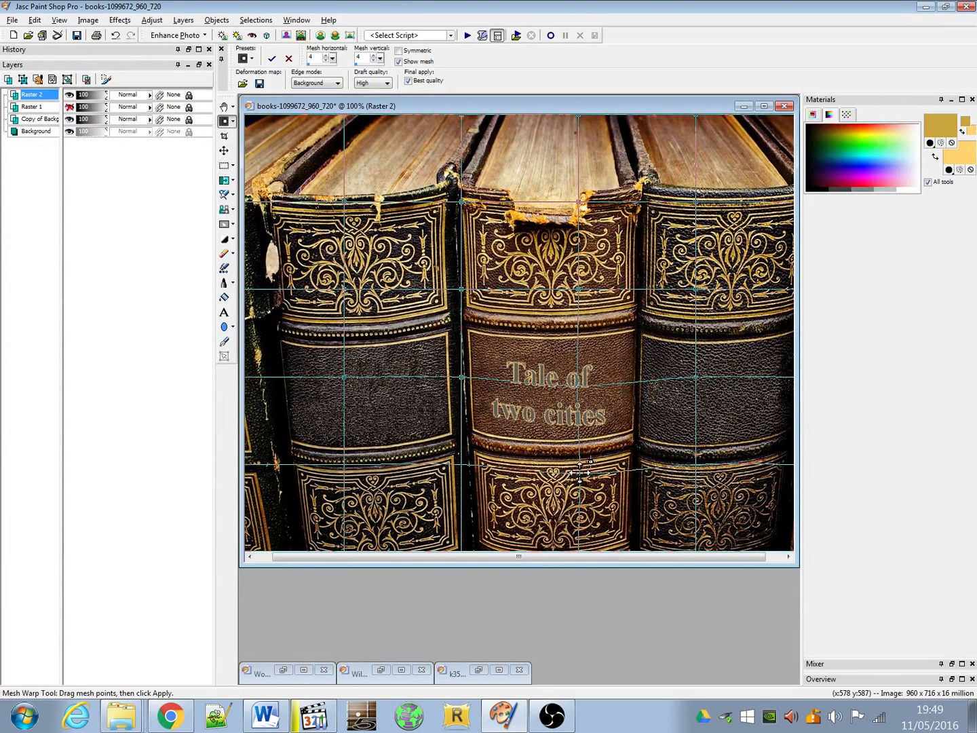
left_click_drag(579, 471, 580, 467)
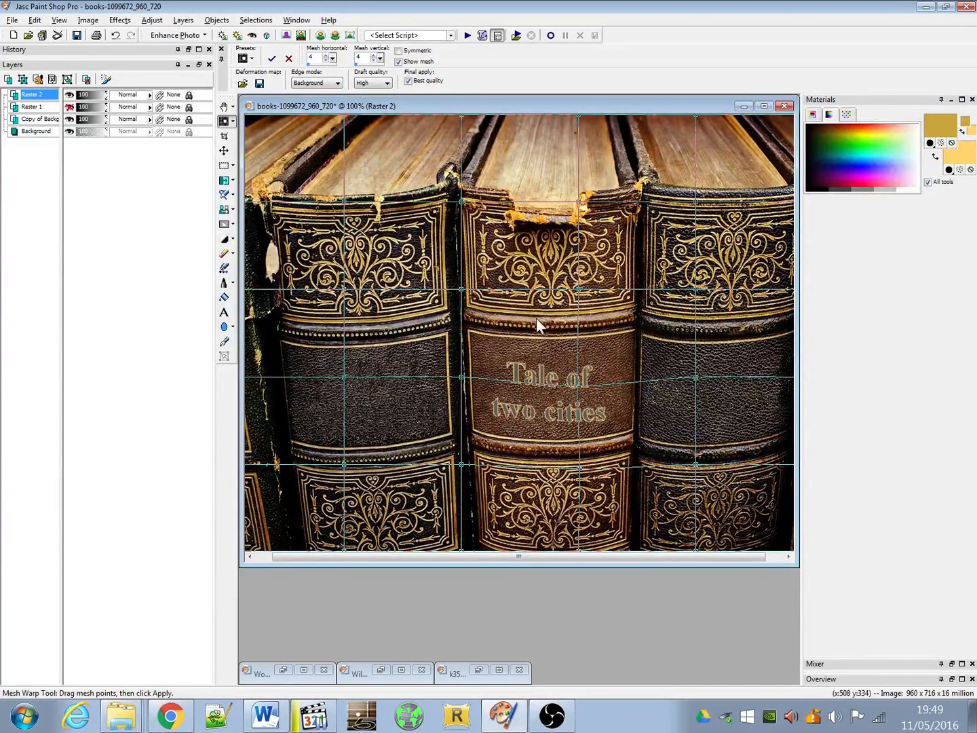
Step: Apply the mesh warp while recentring the title on the middle book's panel, and show the hidden Raster 1 layer
left_click(226, 152)
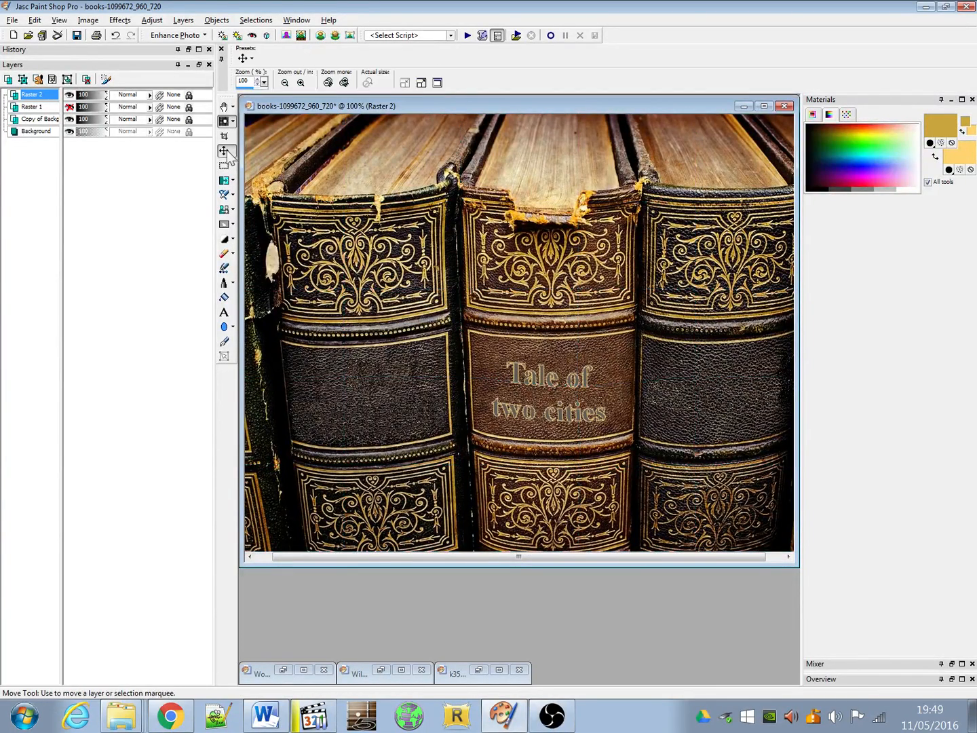
left_click(549, 372)
left_click(437, 360)
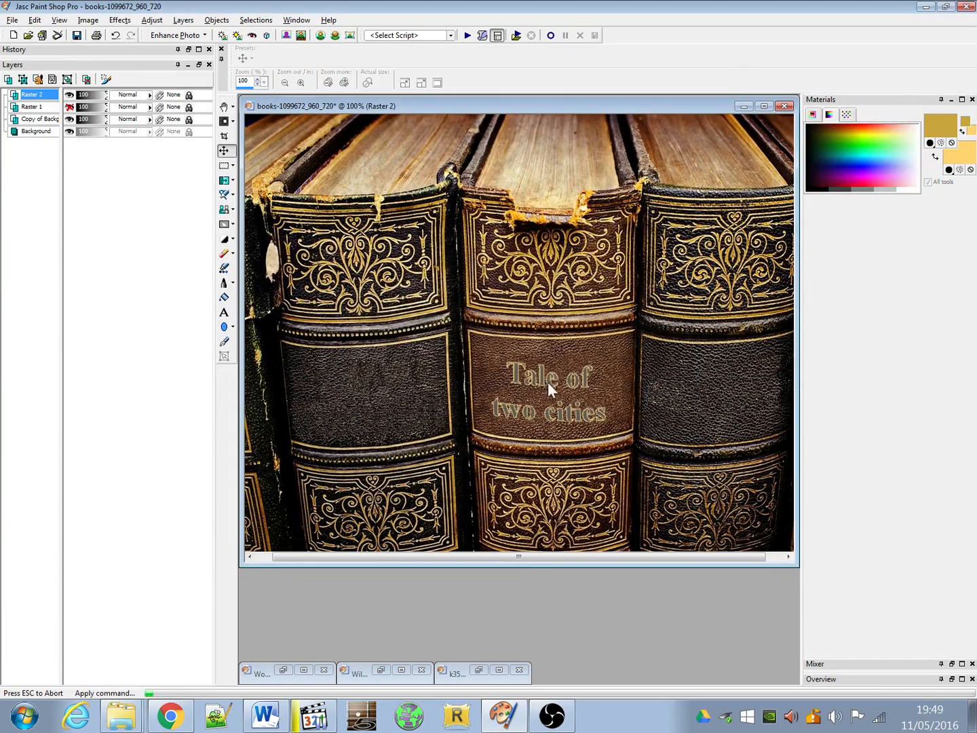
left_click_drag(548, 381, 554, 373)
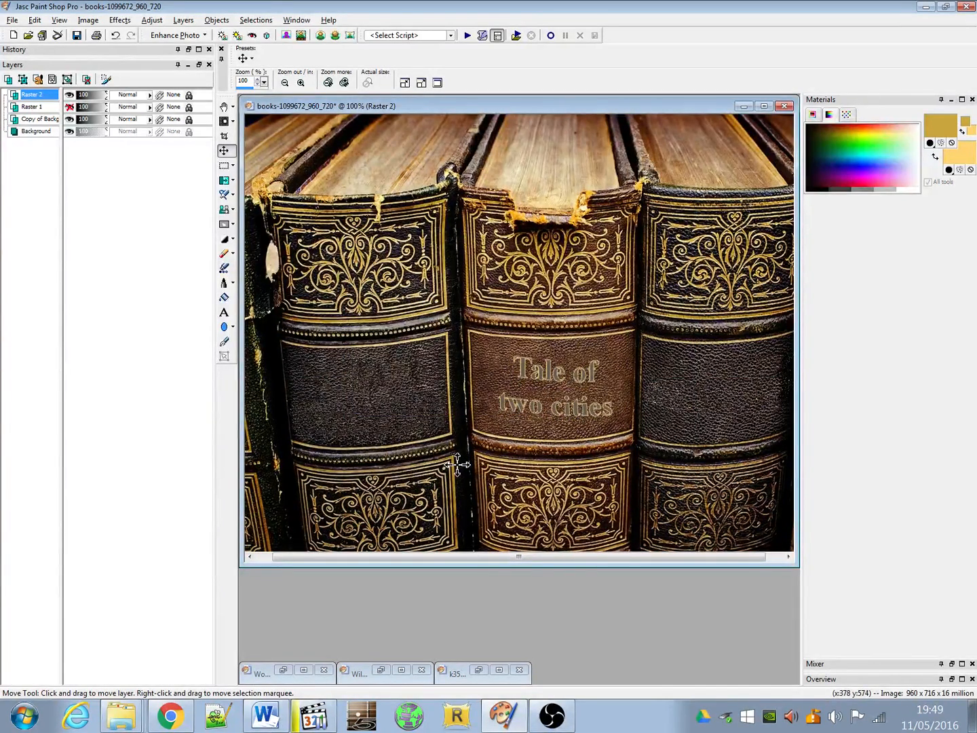
left_click_drag(507, 407, 543, 380)
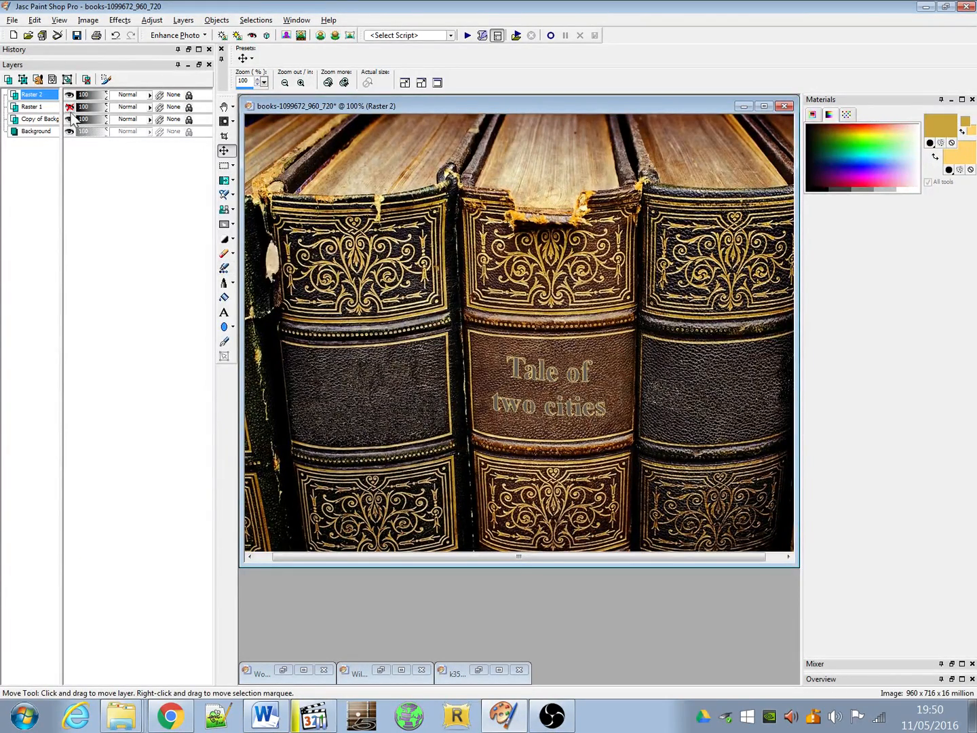
left_click(70, 107)
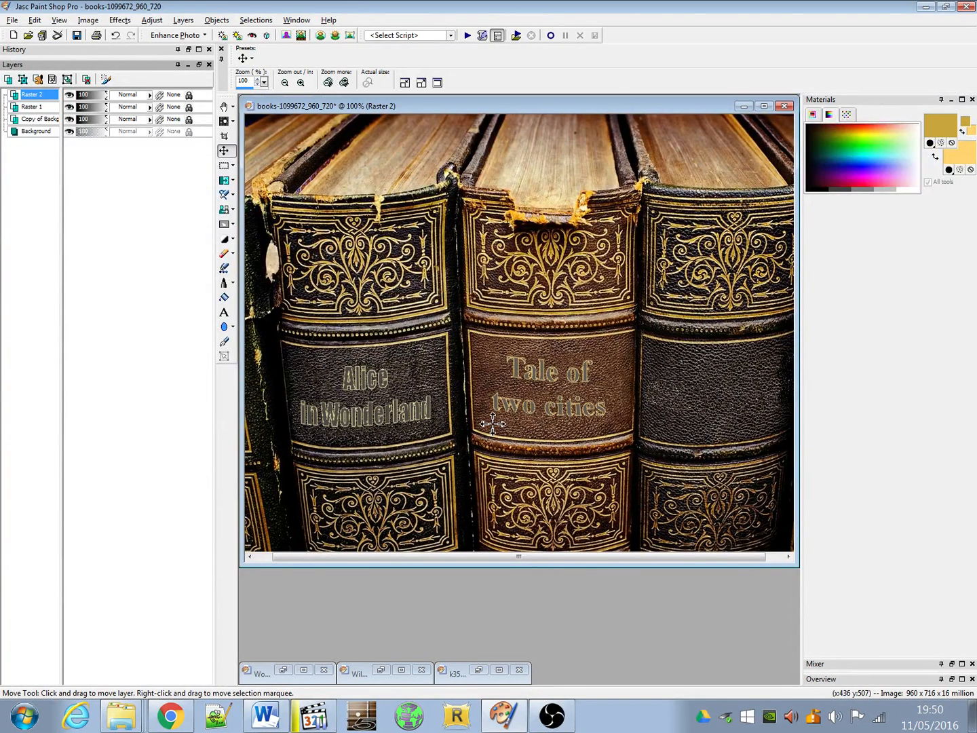
Step: Start the vector text "Tale of / two cities" on the right book's spine with the Solid line style, trying vertical directions before restoring horizontal
left_click(224, 313)
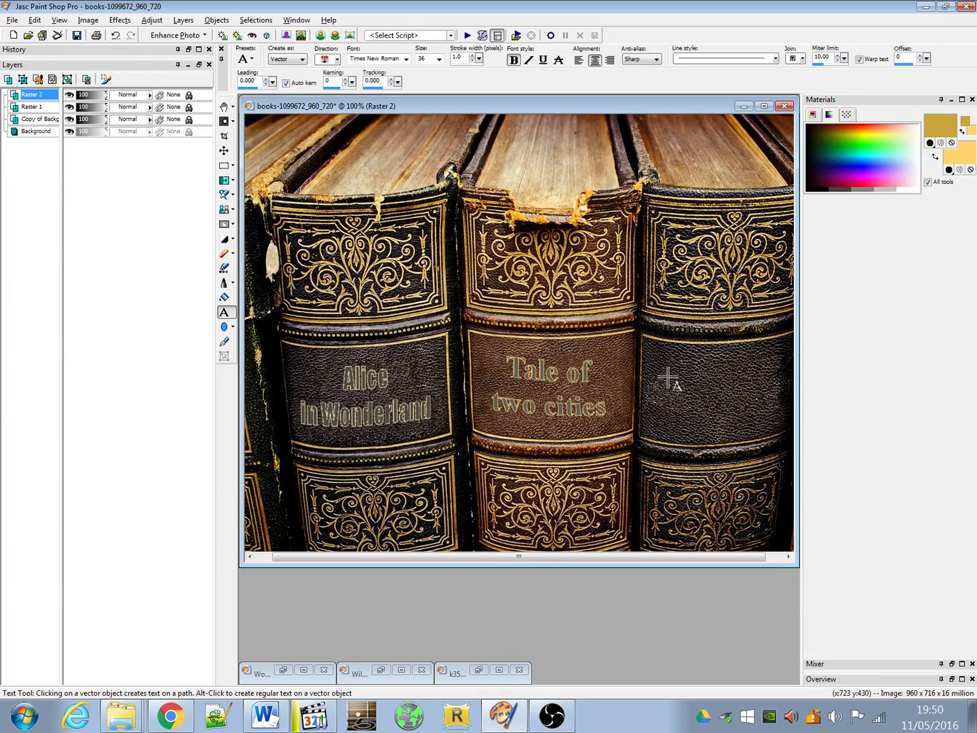
left_click(669, 378)
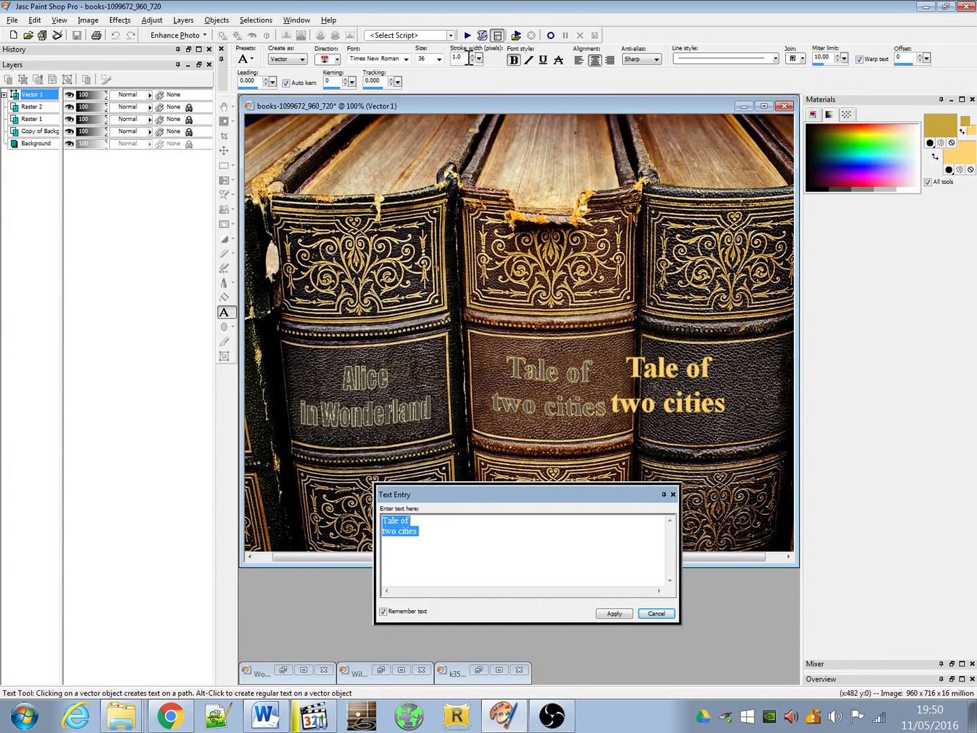
left_click(699, 59)
scroll(692, 198, "up", 10)
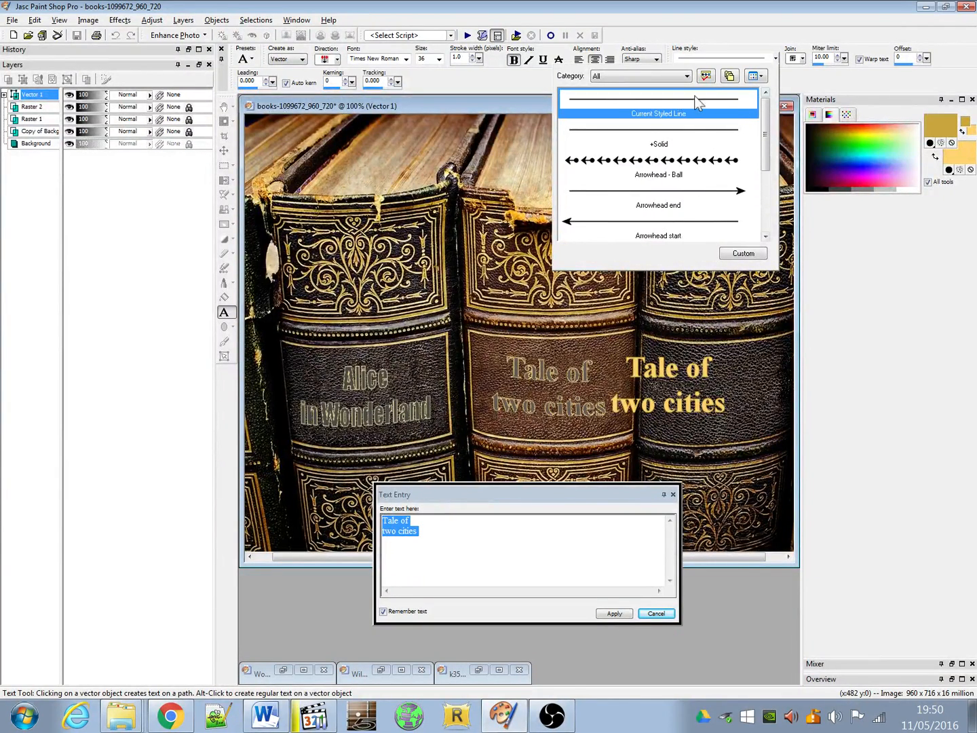
left_click(699, 131)
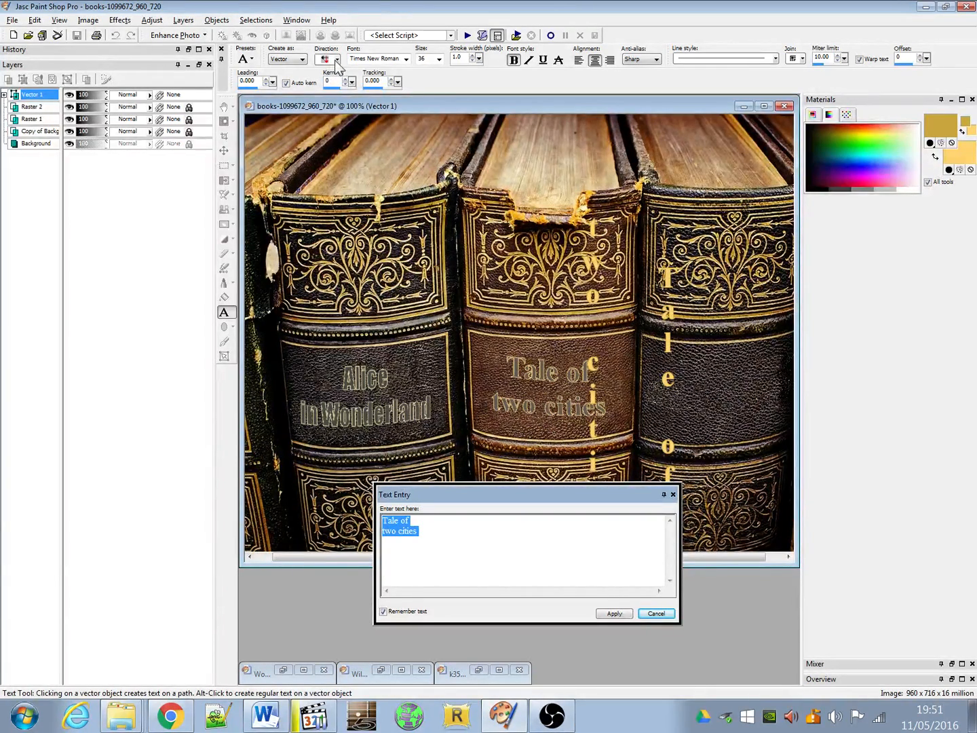
left_click(336, 60)
left_click(331, 76)
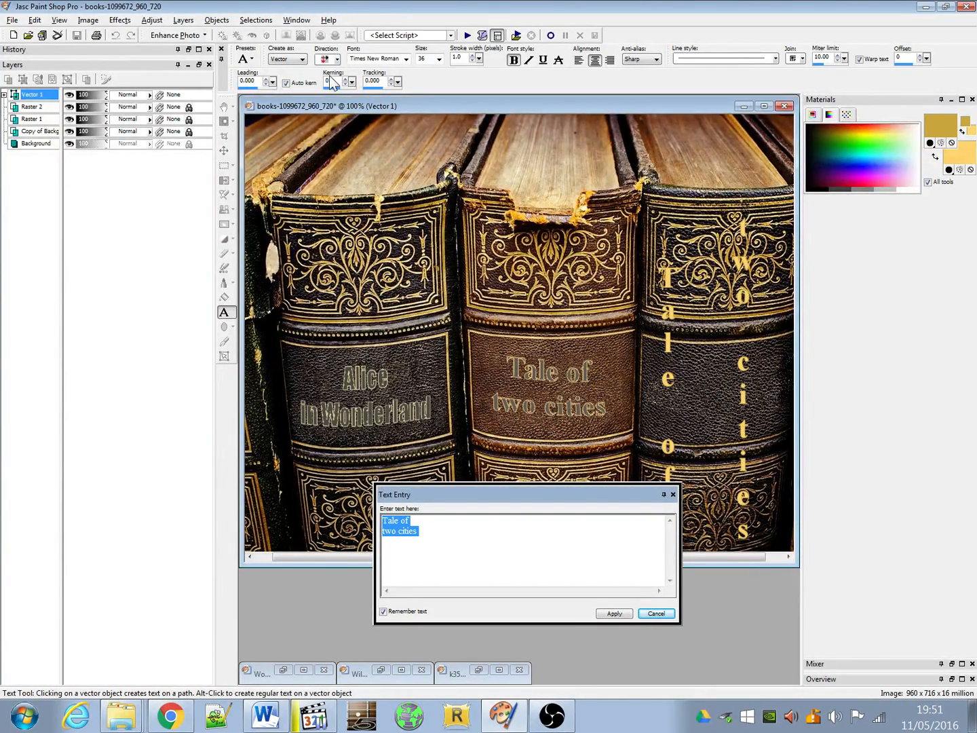
left_click(304, 77)
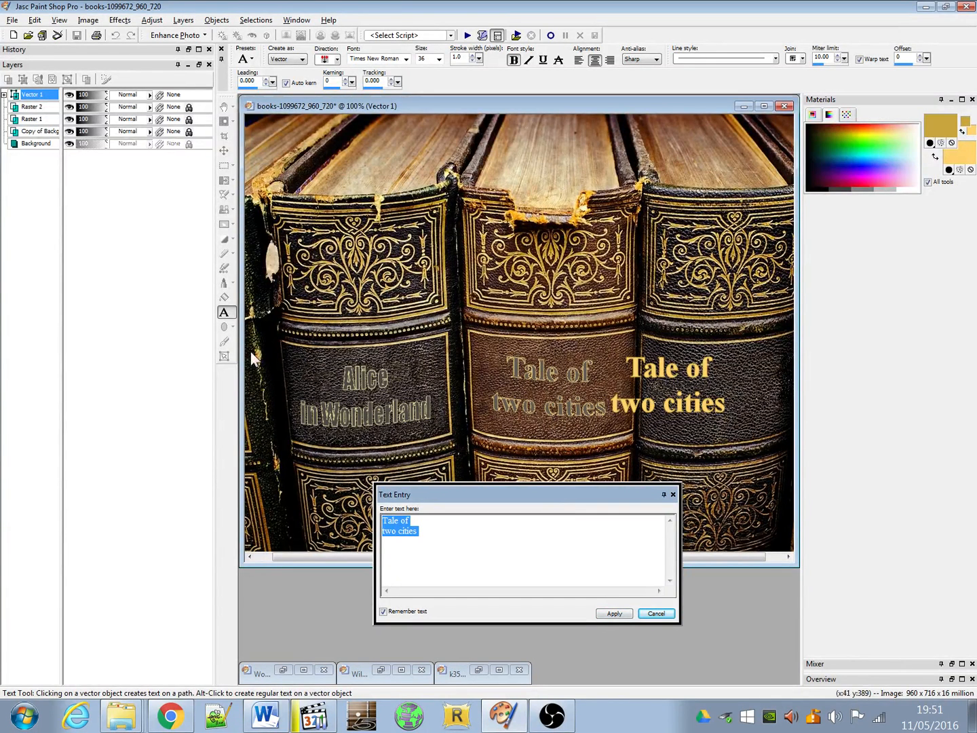
Step: Apply the new text and centre it on the blank panel of the right book's spine
left_click(614, 615)
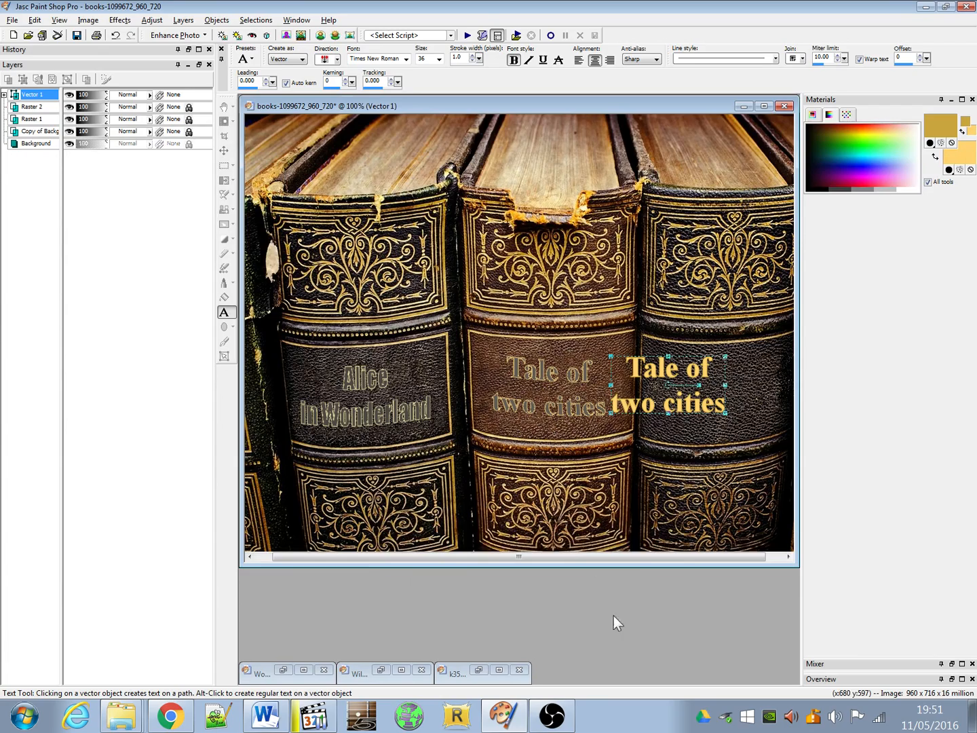
left_click(694, 387)
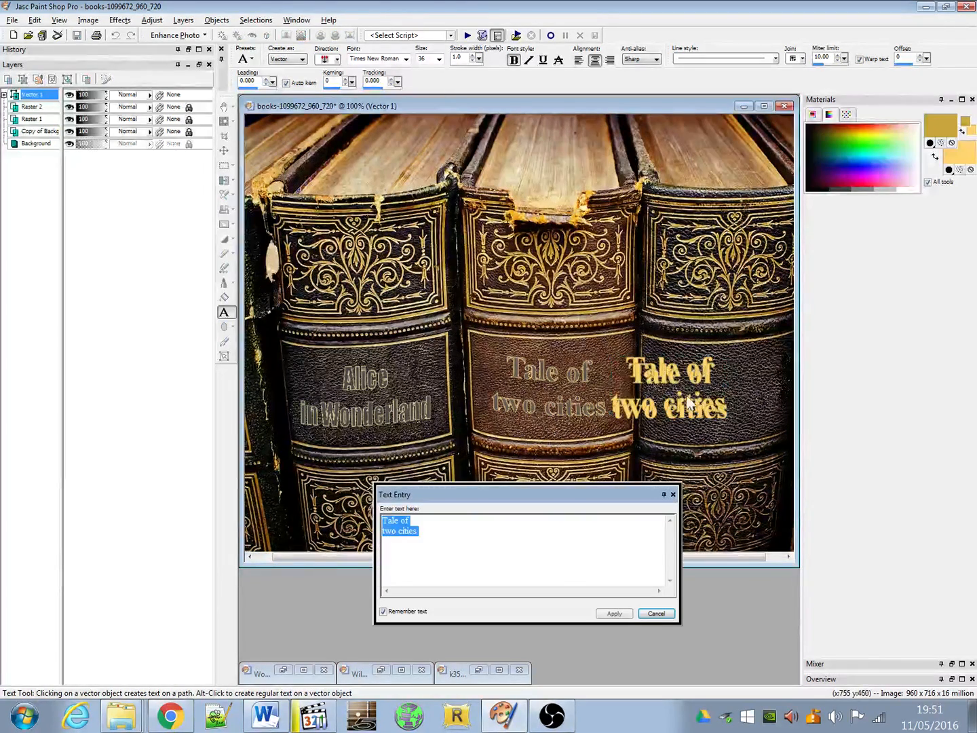
left_click(657, 614)
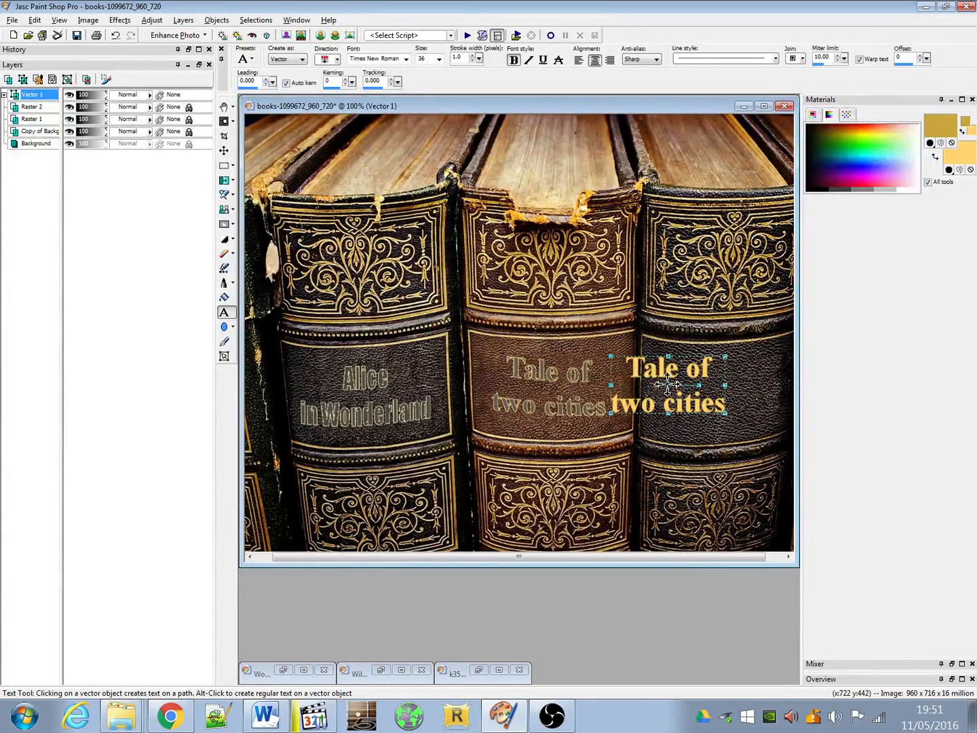
left_click_drag(668, 385, 714, 392)
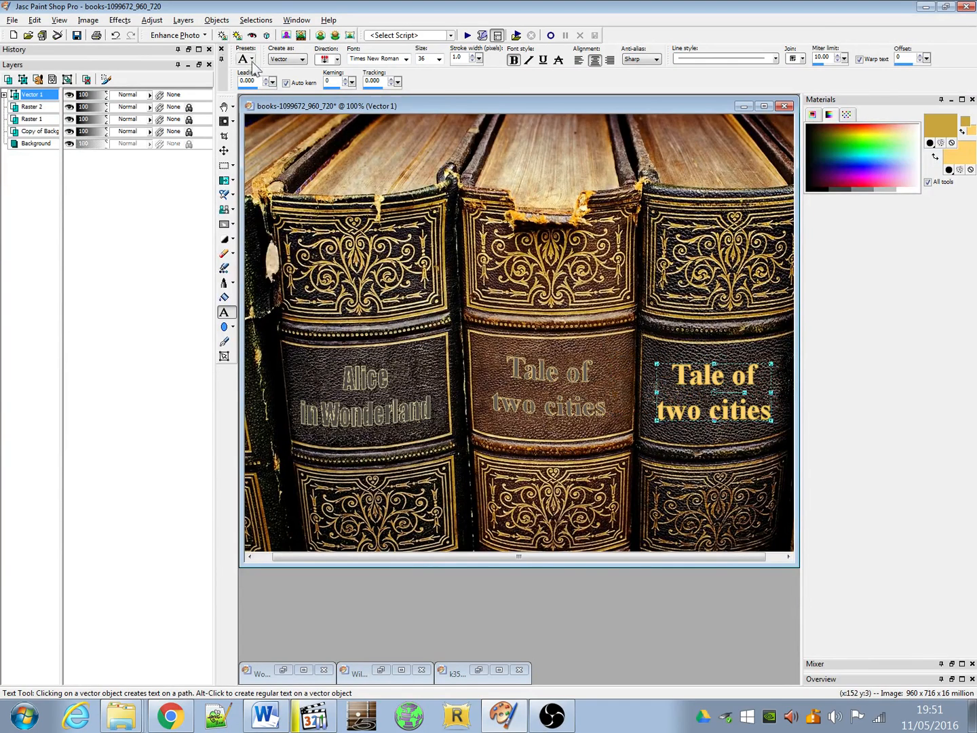
Step: Apply the Chrome effect to the right book's title as a raster layer, using the last used gold colour, flaws 8 and brightness 77
left_click(118, 19)
mouse_move(174, 79)
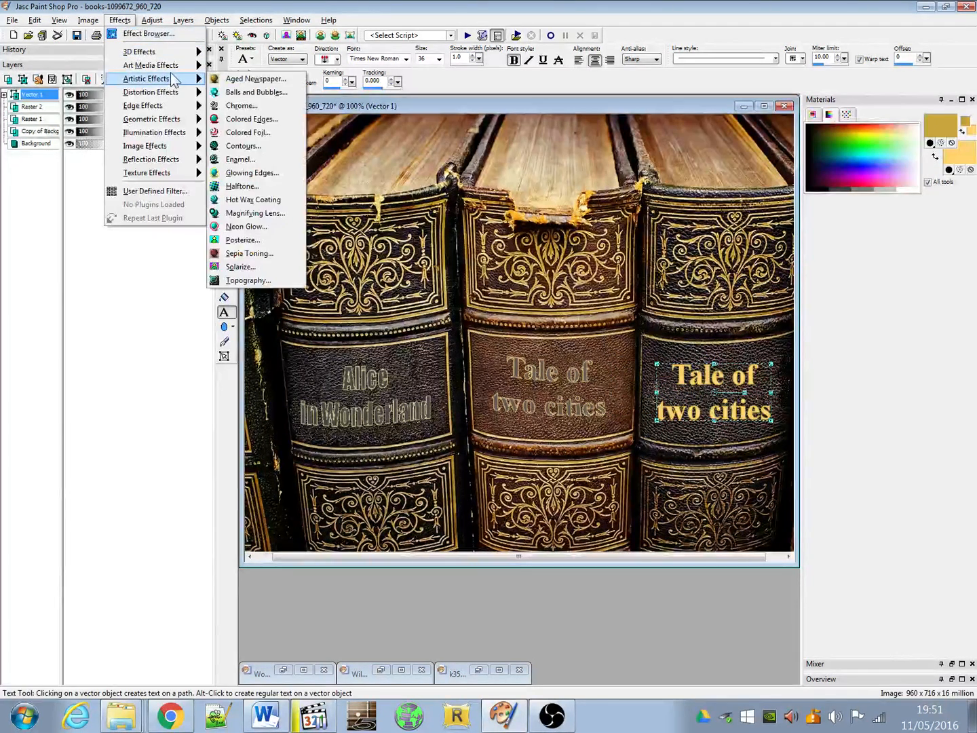
left_click(253, 103)
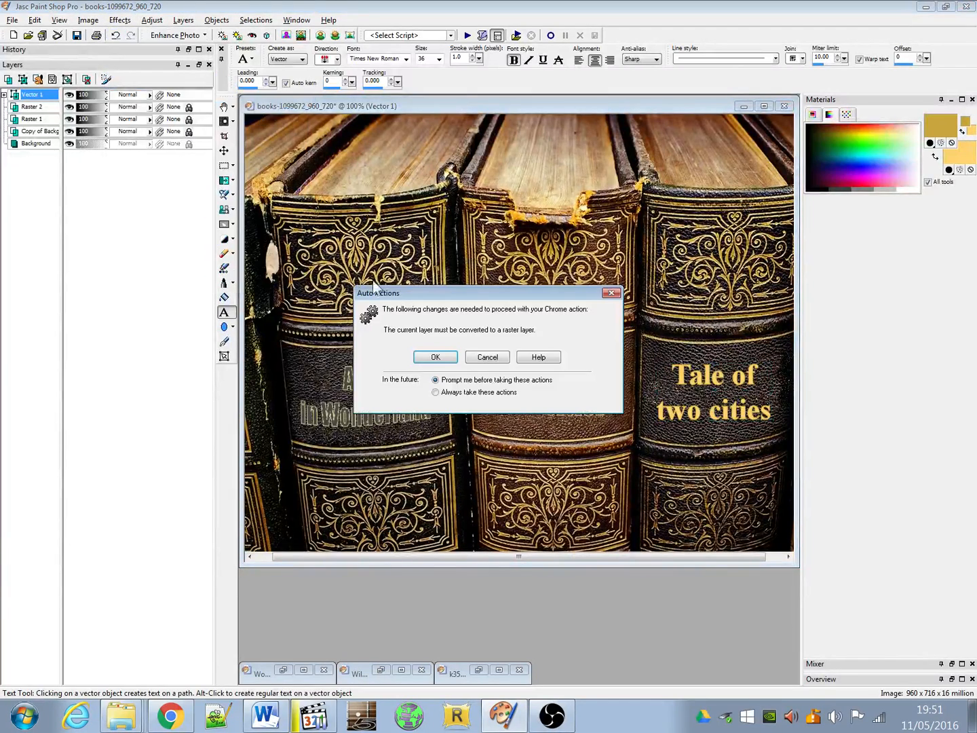
left_click(436, 357)
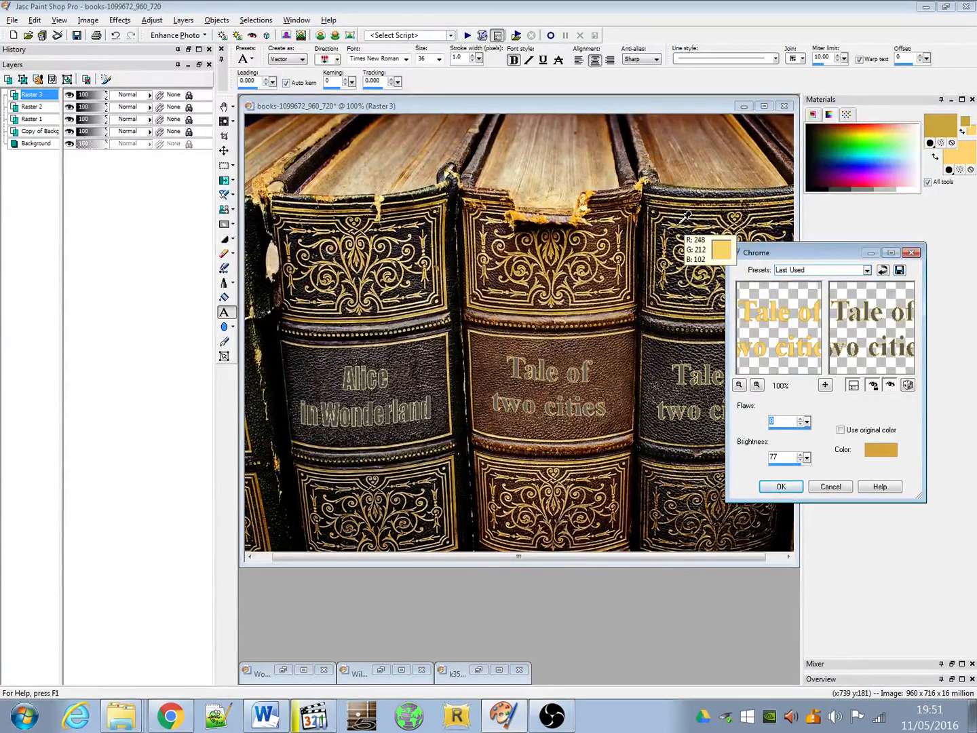
left_click(781, 487)
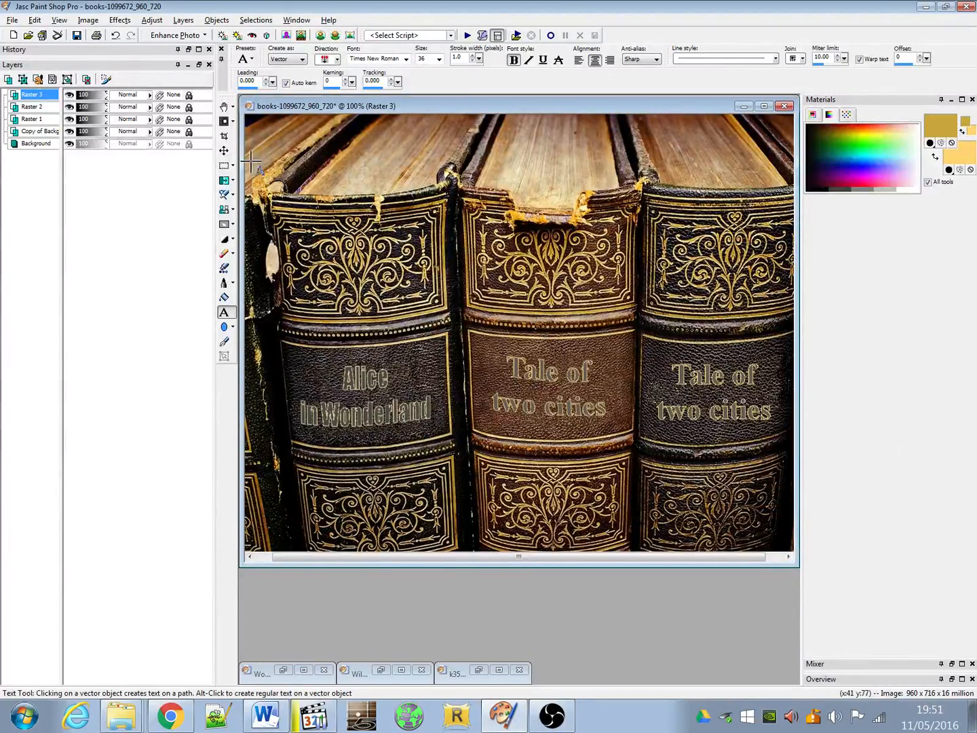
Step: Bend the right book's title with a 4 by 4 Mesh Warp, lowering the mesh points through and below it to match the spine
left_click(224, 120)
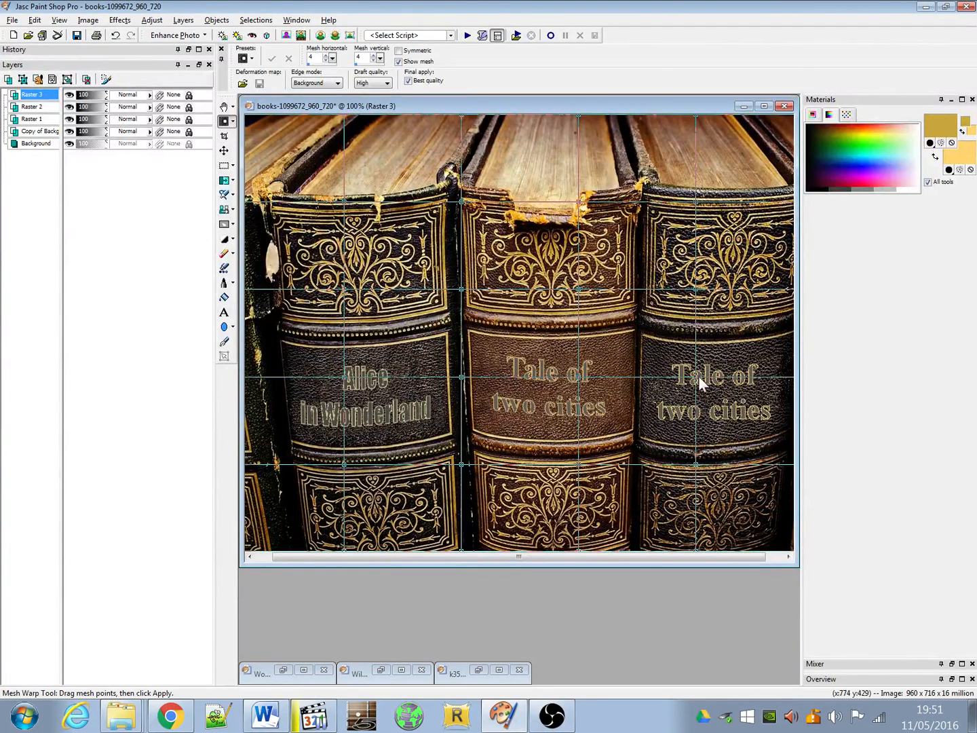
left_click_drag(695, 373, 695, 378)
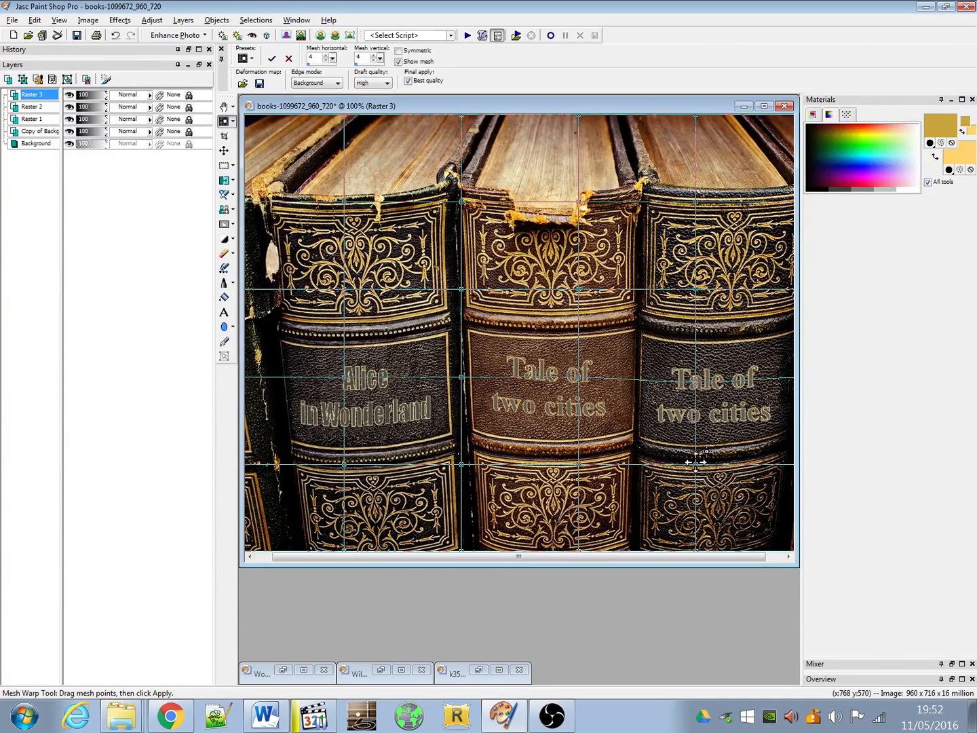
left_click_drag(695, 464, 697, 473)
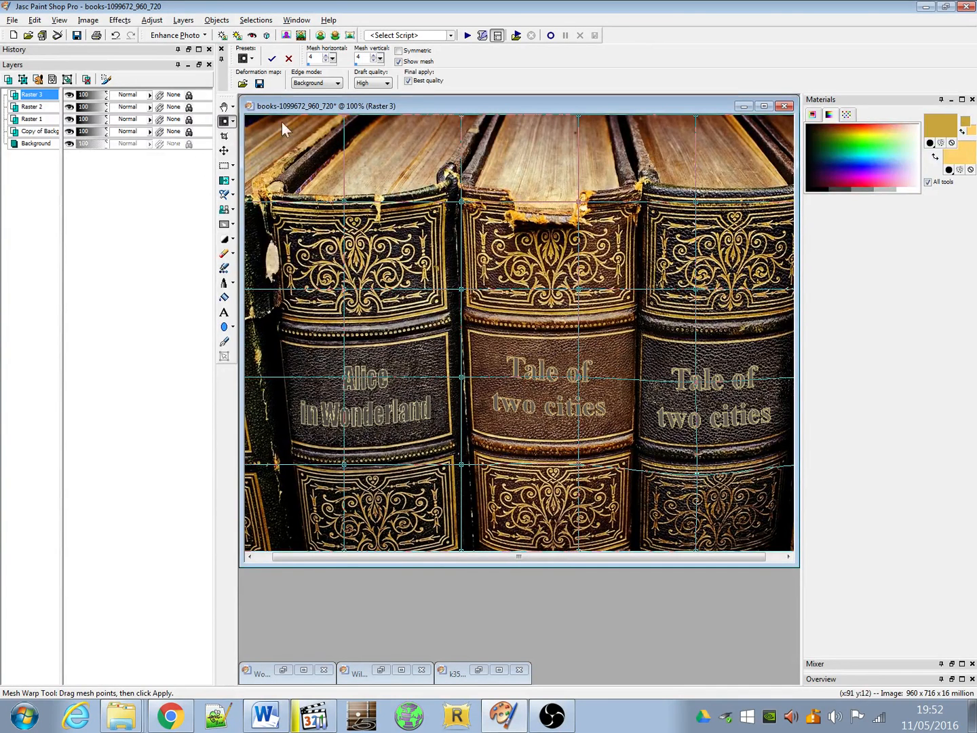
Step: Apply the mesh warp to the right book's title and move the title slightly up on its panel
left_click(223, 149)
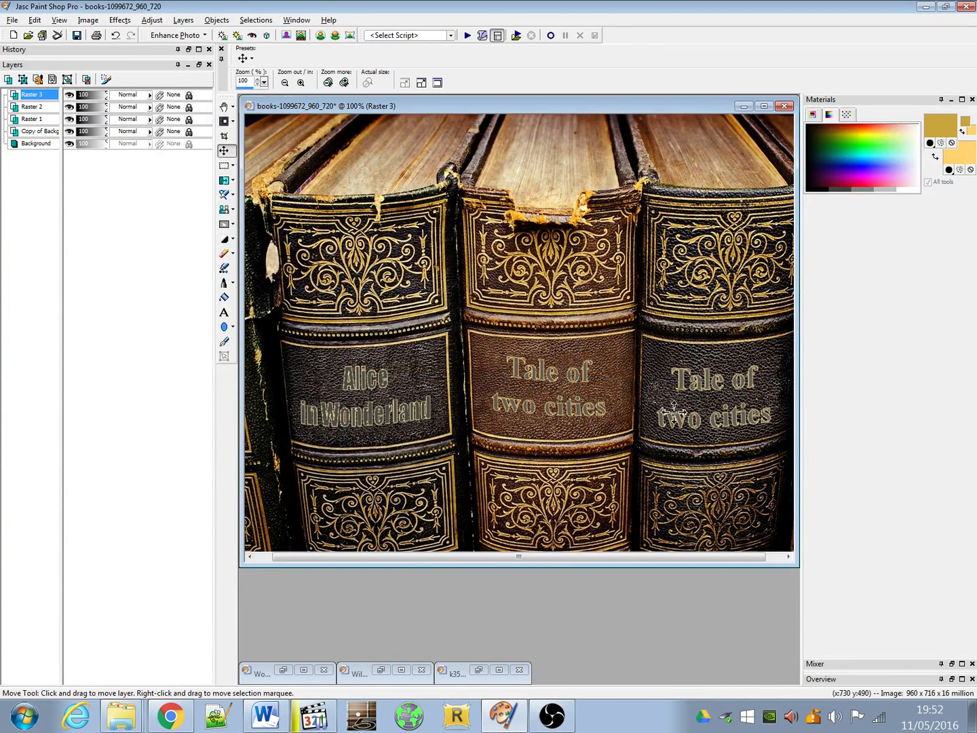
left_click(690, 384)
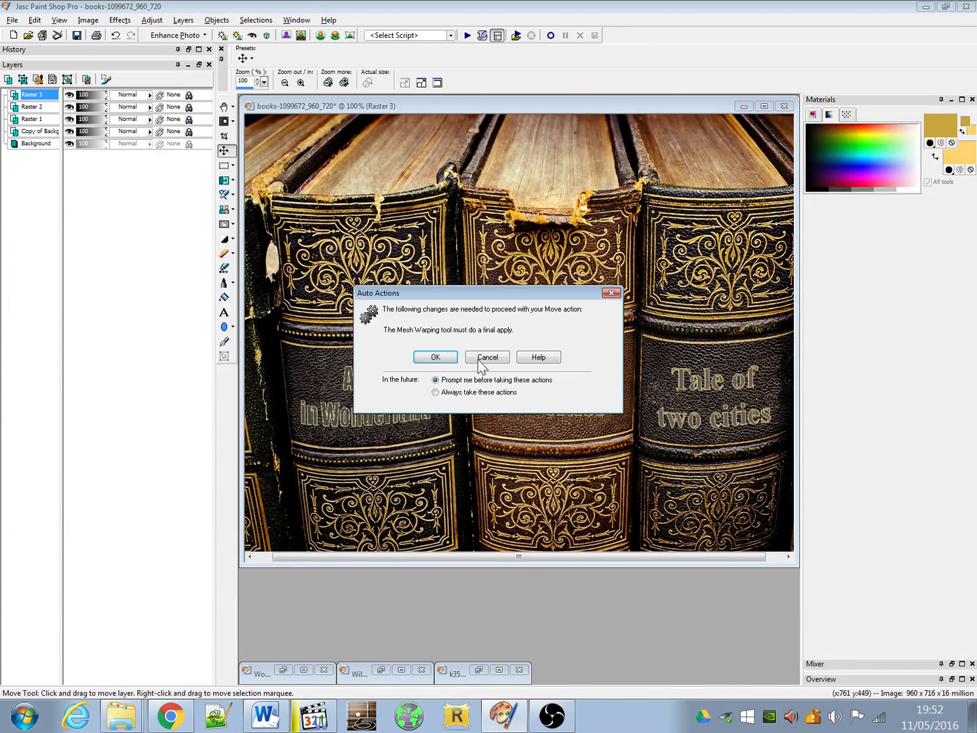
left_click(430, 357)
left_click_drag(719, 388, 718, 378)
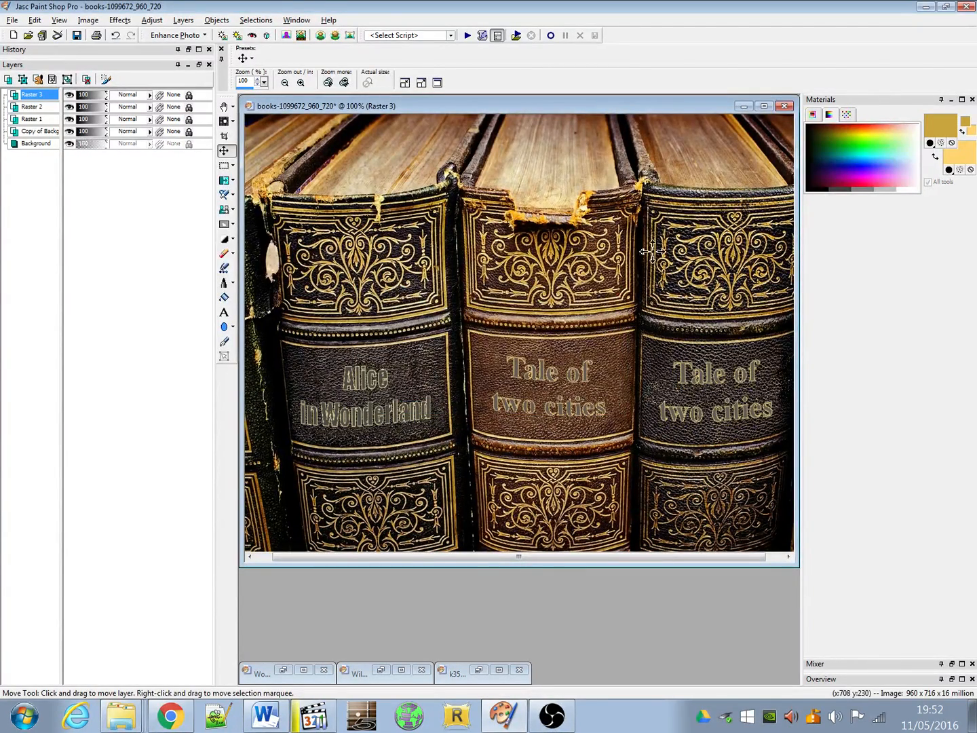